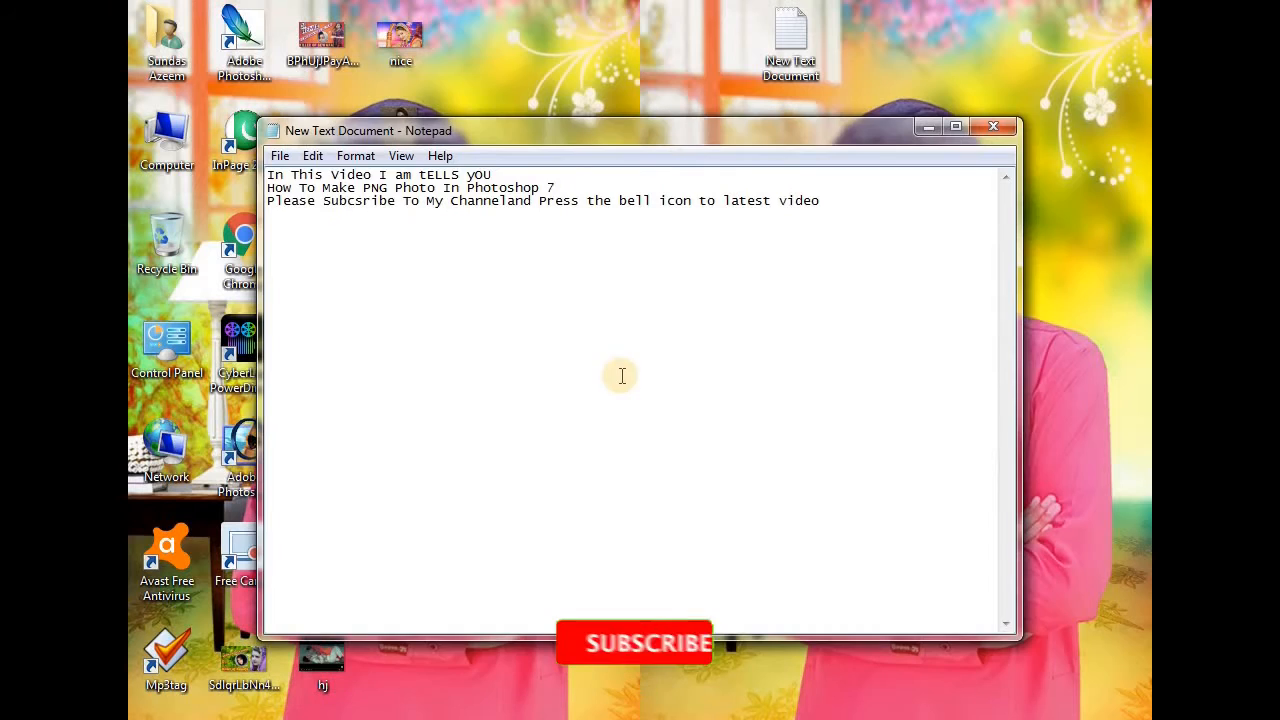
Highlight the three lines of introductory text in the open Notepad document and minimize its window.
{"action": "left_click", "coordinate": [493, 174]}
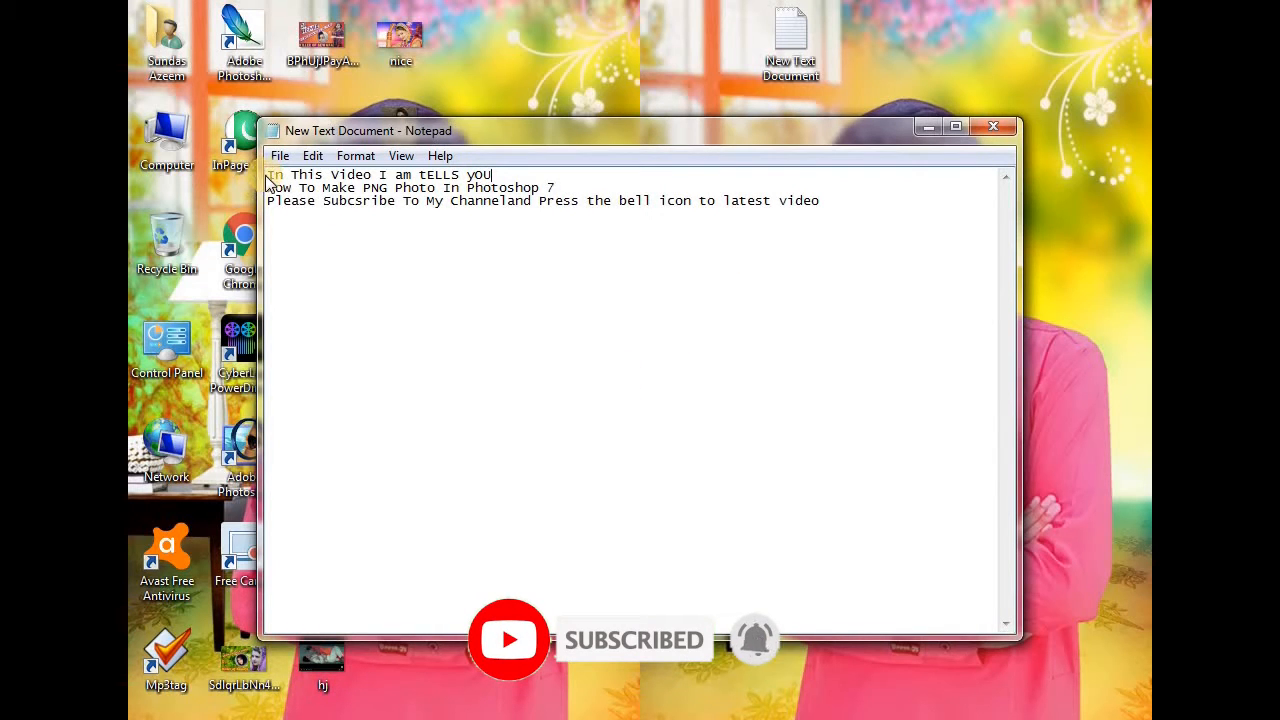
{"action": "left_click_drag", "start_coordinate": [268, 174], "coordinate": [832, 222]}
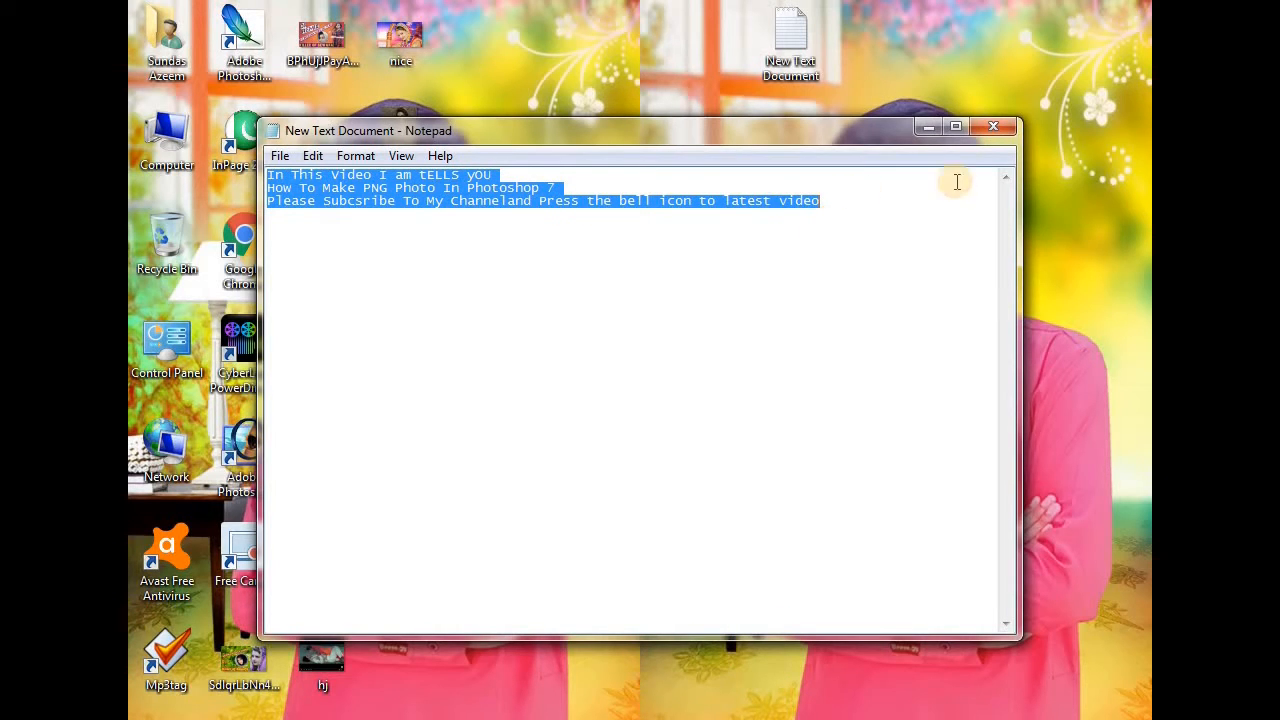
{"action": "left_click", "coordinate": [929, 129]}
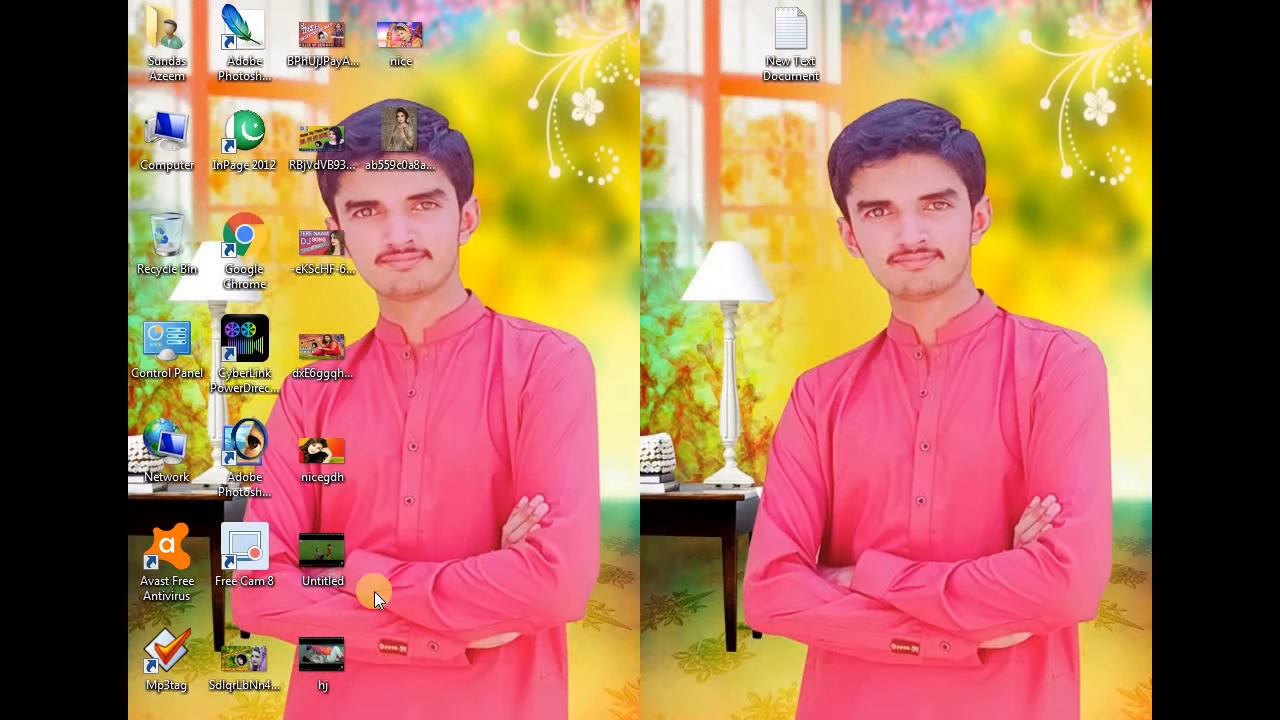
Preview the bride photo from the desktop in Windows Photo Viewer and close the viewer.
{"action": "double_click", "coordinate": [416, 120]}
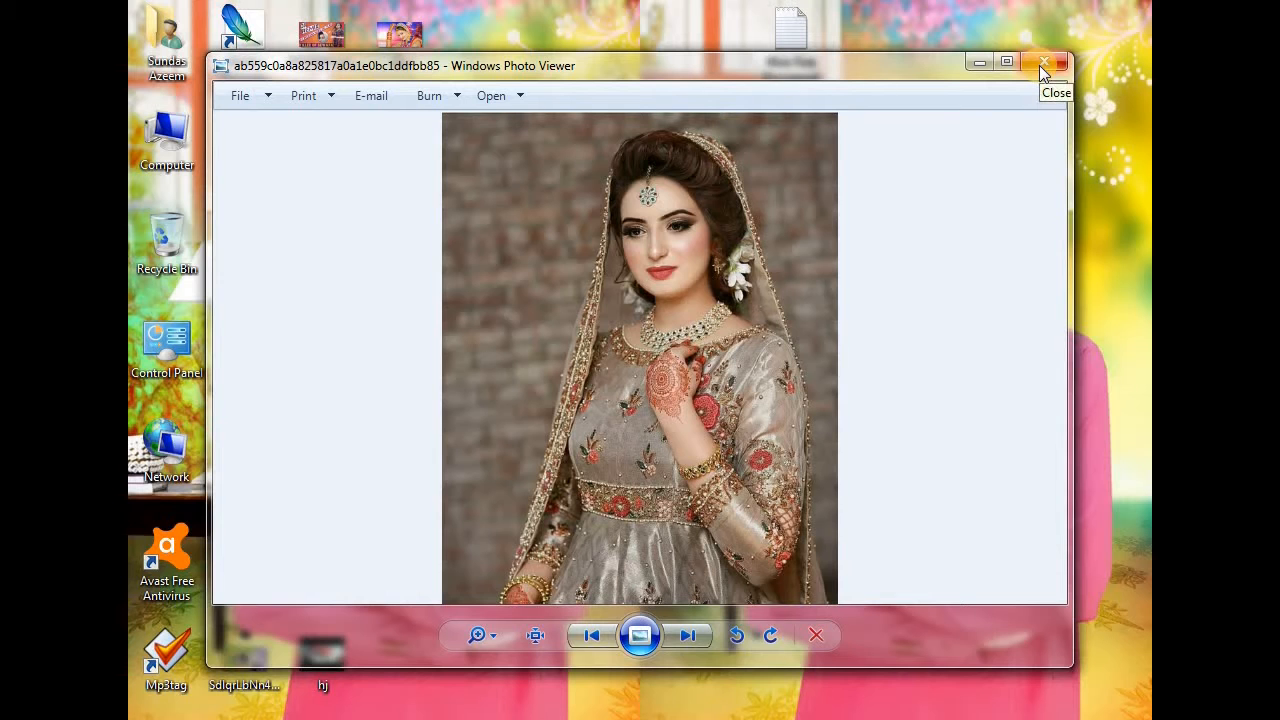
{"action": "left_click", "coordinate": [1040, 65]}
Launch Adobe Photoshop with its default color settings and open the bride JPEG from the Desktop, accepting the missing-profile prompt.
{"action": "double_click", "coordinate": [244, 450]}
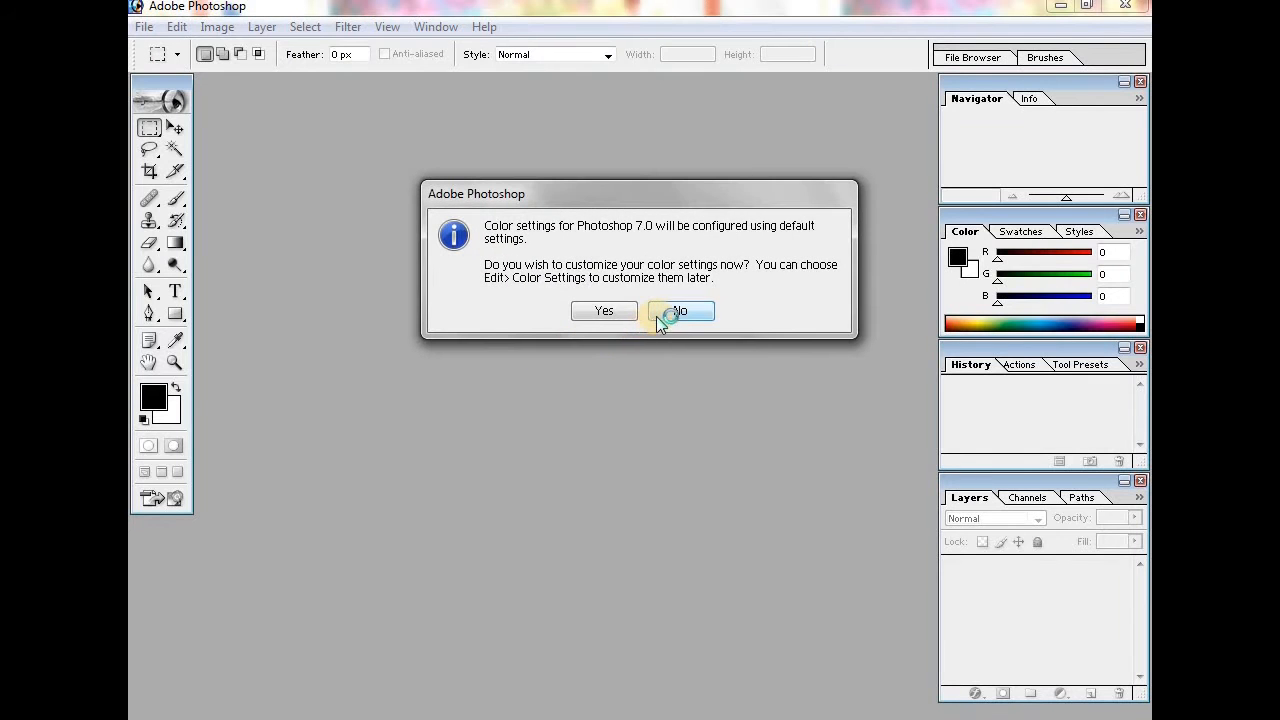
{"action": "key", "text": "Return"}
{"action": "left_click", "coordinate": [145, 27]}
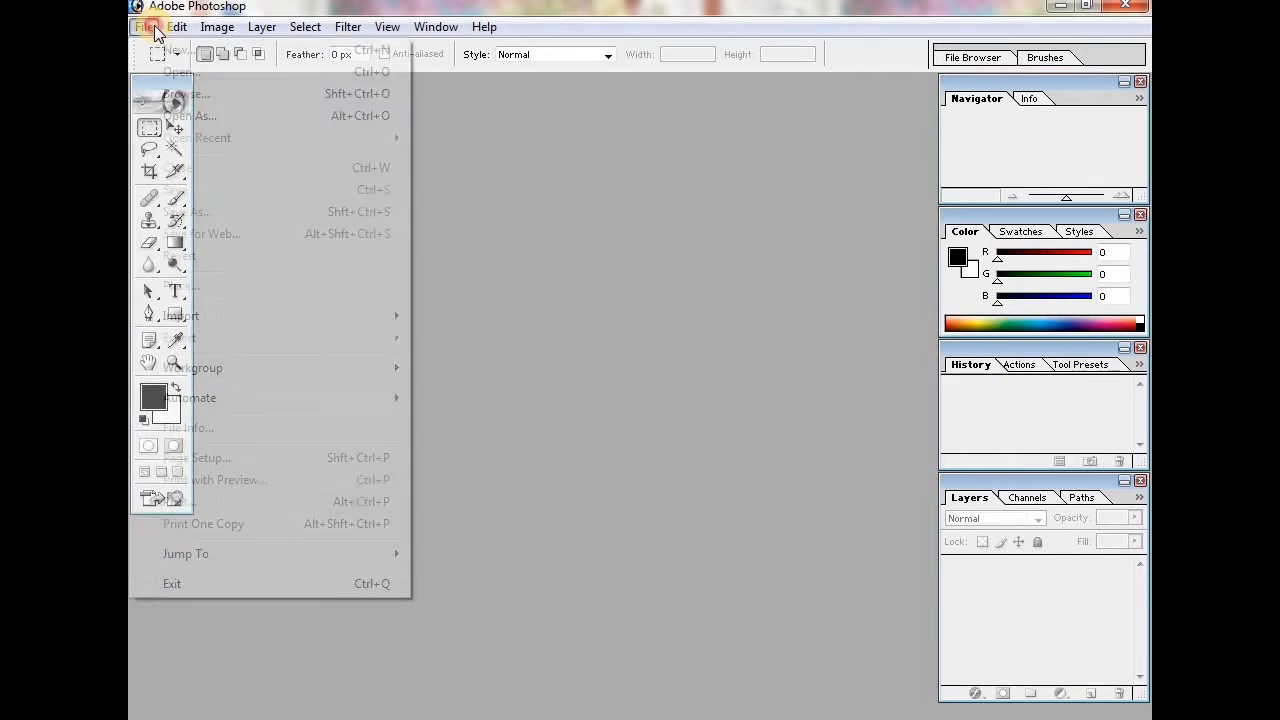
{"action": "left_click", "coordinate": [209, 76]}
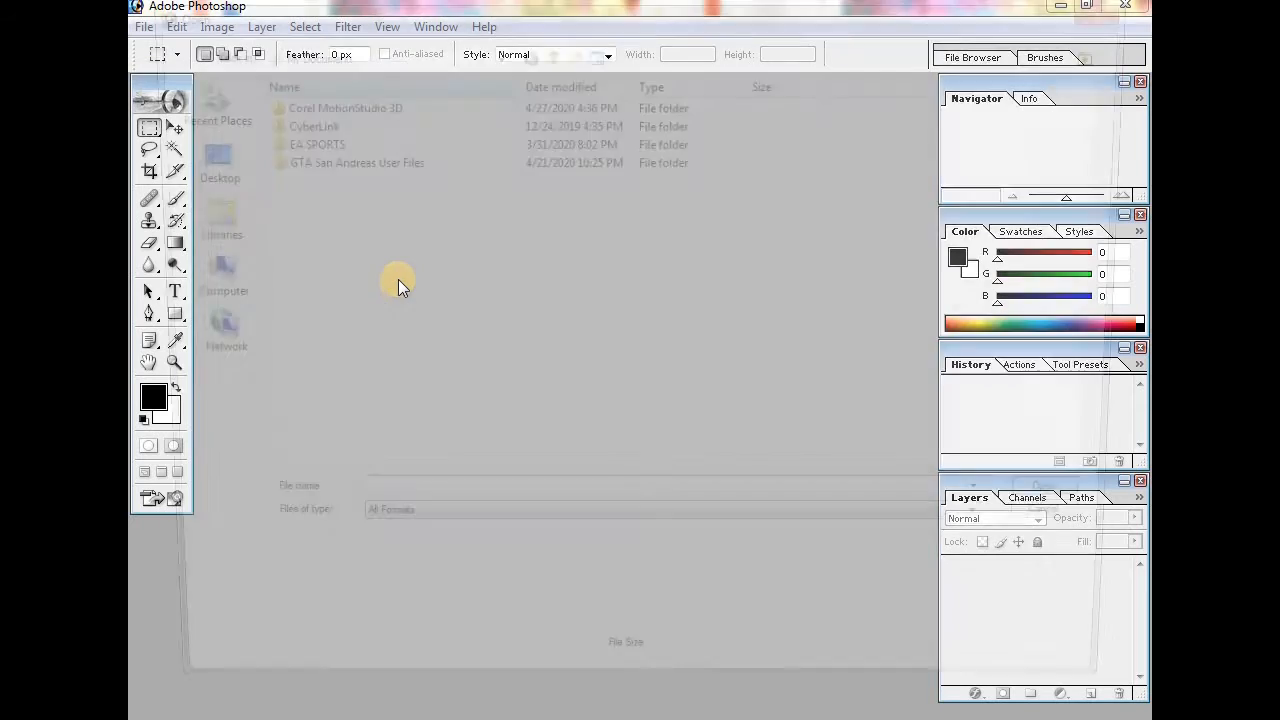
{"action": "left_click", "coordinate": [199, 152]}
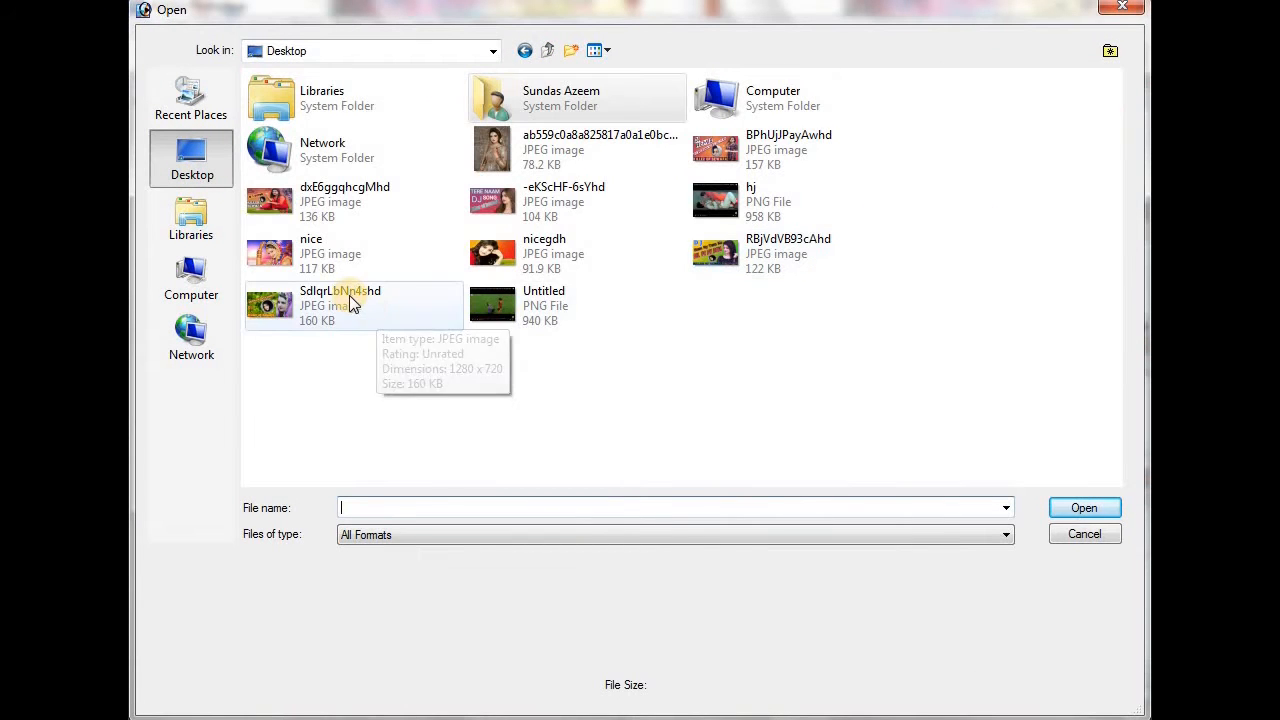
{"action": "left_click", "coordinate": [505, 160]}
{"action": "left_click", "coordinate": [1084, 510]}
{"action": "left_click", "coordinate": [782, 474]}
{"action": "key", "text": "m"}
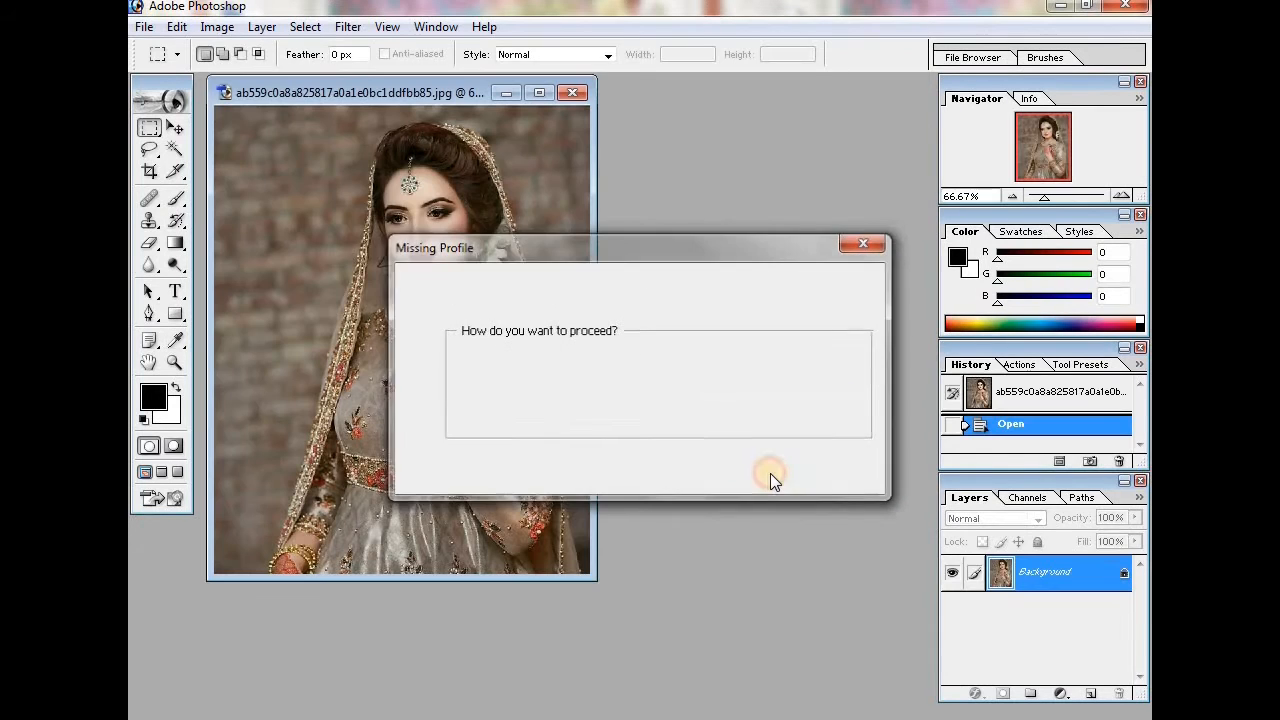
Maximize the photo's document window and magnify the image to 200%, showing the bangles at the bride's lowered wrist.
{"action": "left_click", "coordinate": [174, 128]}
{"action": "left_click", "coordinate": [540, 93]}
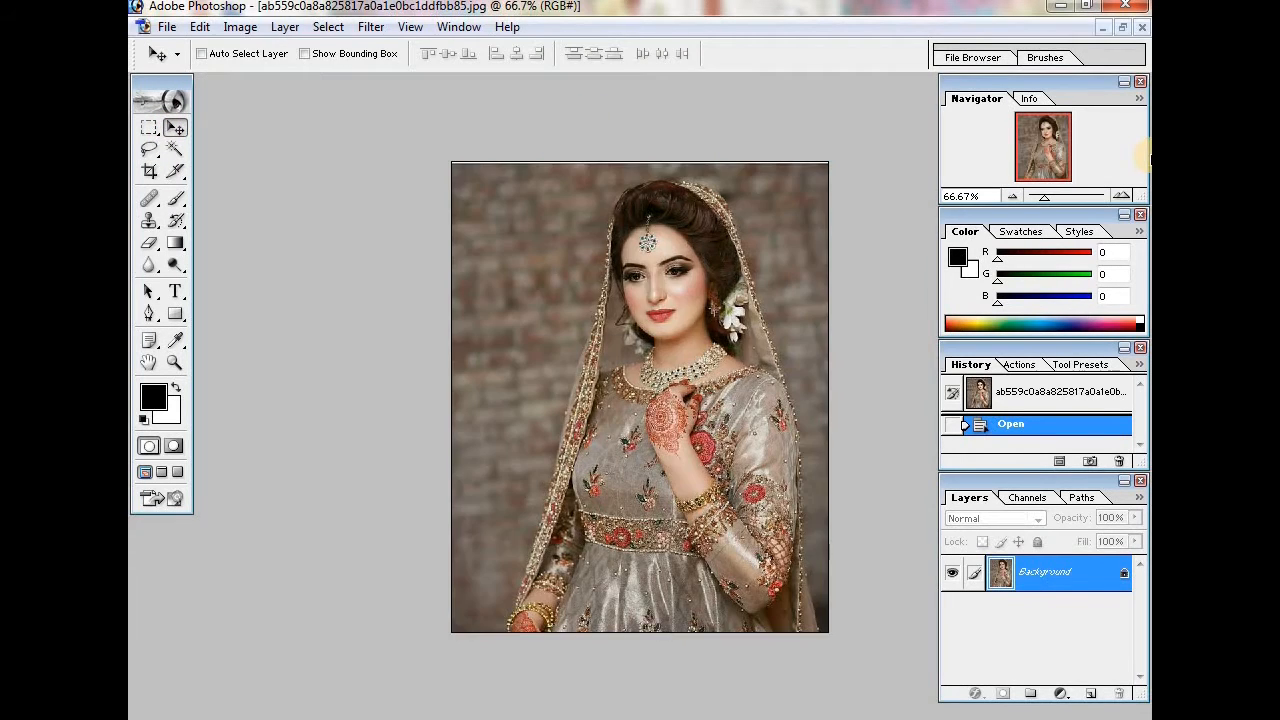
{"action": "left_click", "coordinate": [1121, 194]}
{"action": "left_click", "coordinate": [1121, 194]}
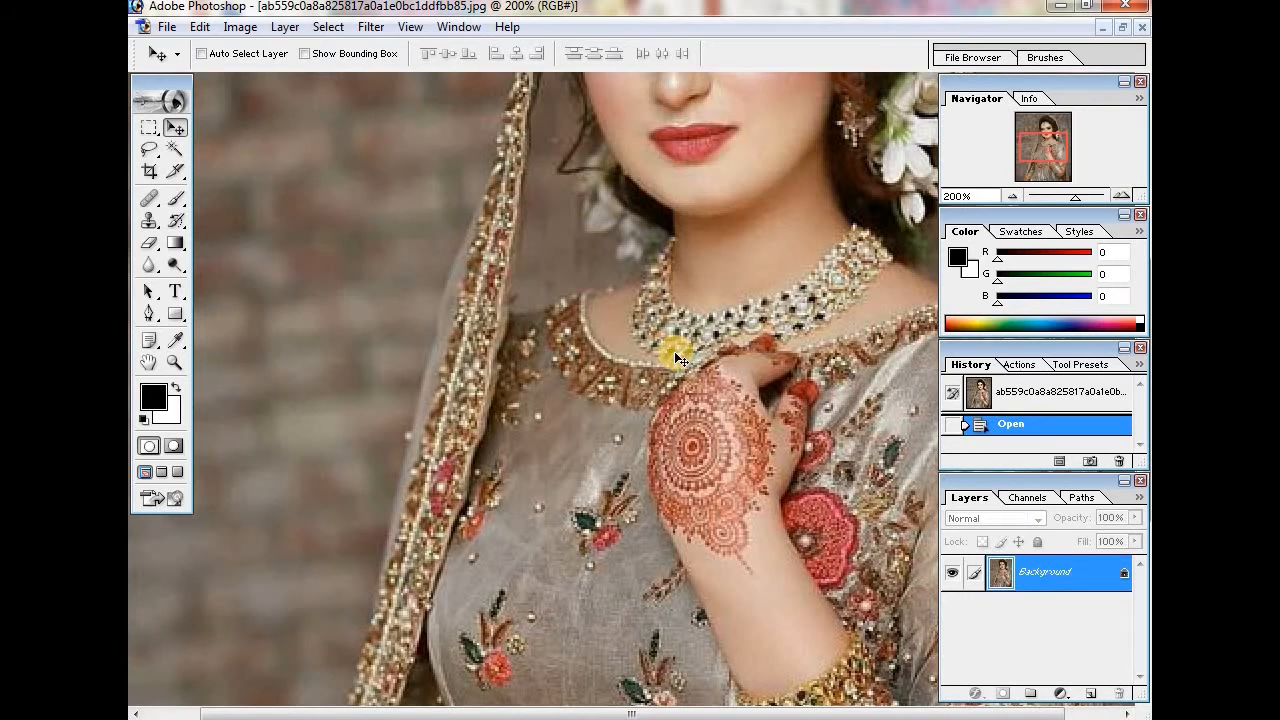
{"action": "scroll", "coordinate": [730, 293], "scroll_direction": "up", "scroll_amount": 2}
{"action": "scroll", "coordinate": [733, 291], "scroll_direction": "up", "scroll_amount": 3}
{"action": "scroll", "coordinate": [683, 453], "scroll_direction": "down", "scroll_amount": 5}
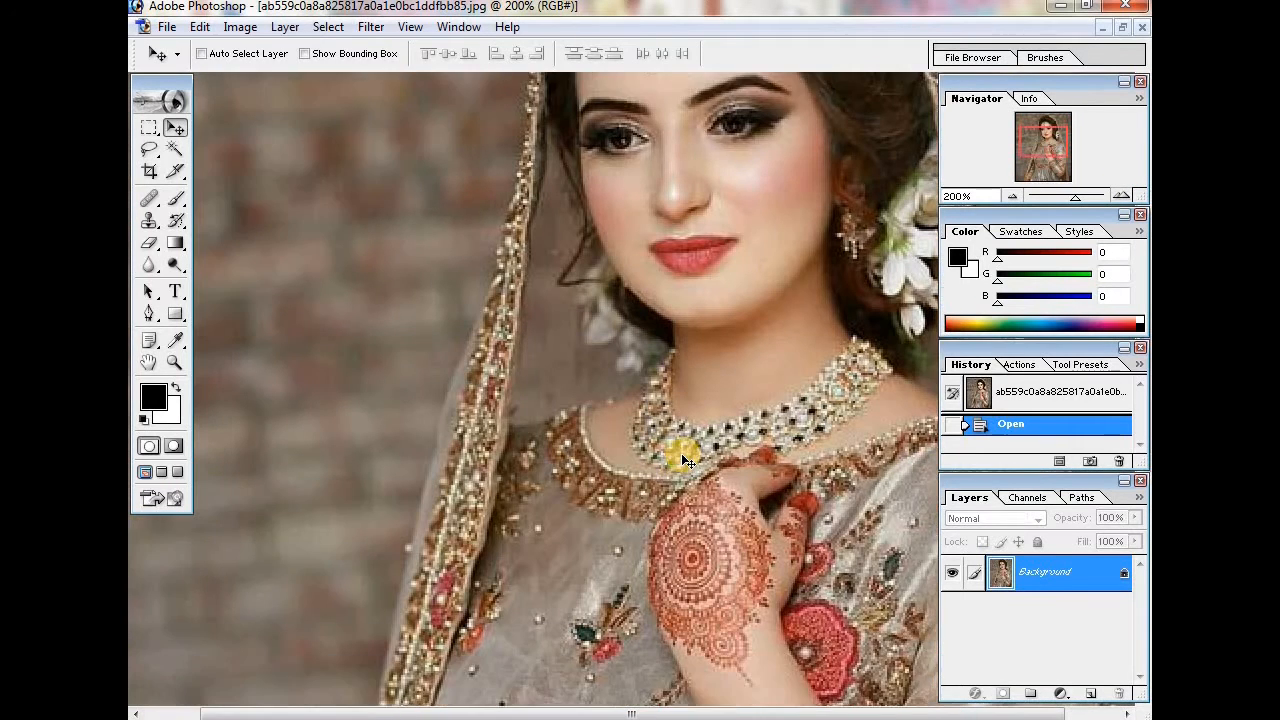
{"action": "scroll", "coordinate": [679, 454], "scroll_direction": "down", "scroll_amount": 5}
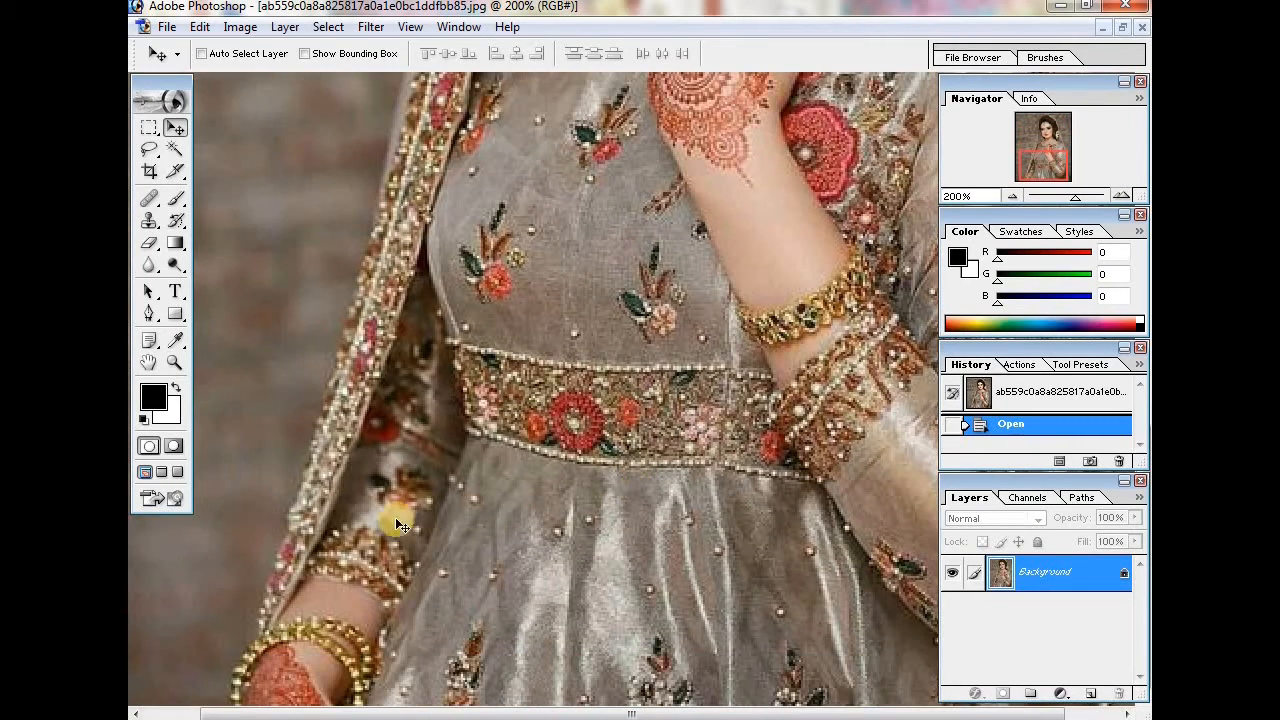
Using the Pen tool in Paths mode, start a work path at the lowered hand and trace the outer edge of the bangles.
{"action": "left_click", "coordinate": [150, 315]}
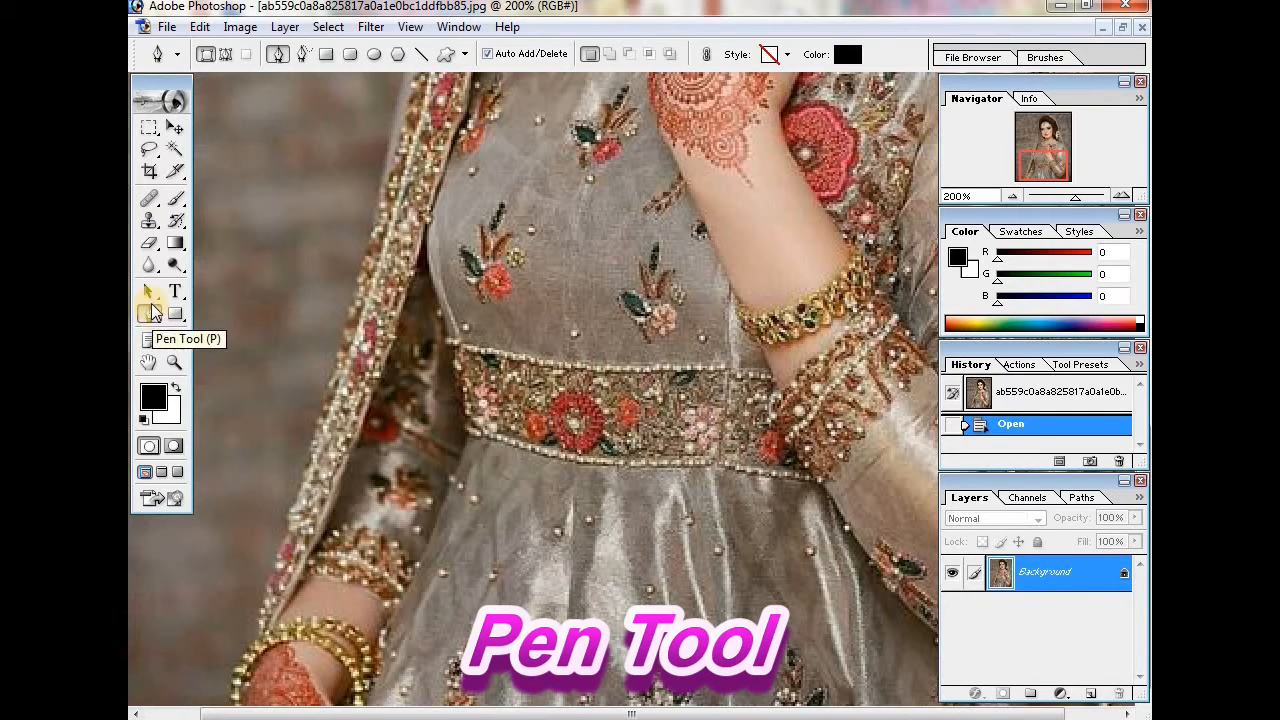
{"action": "left_click", "coordinate": [227, 56]}
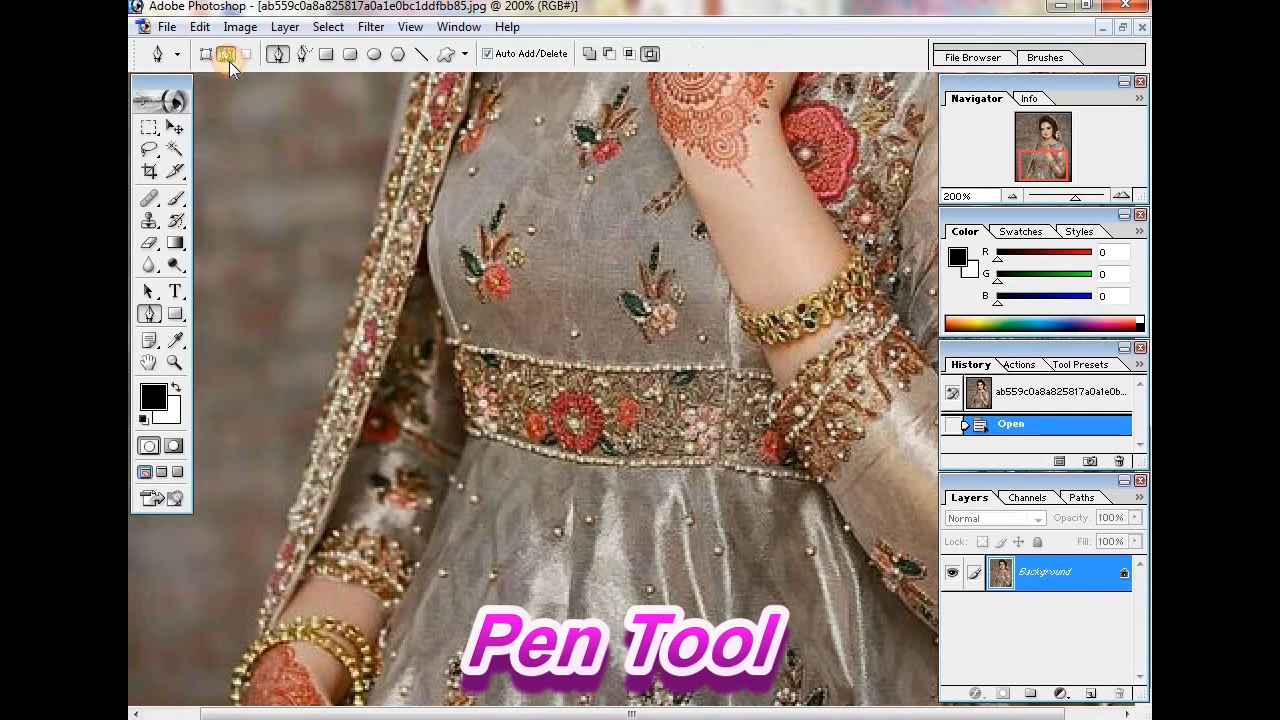
{"action": "left_click", "coordinate": [233, 703]}
{"action": "left_click", "coordinate": [230, 678]}
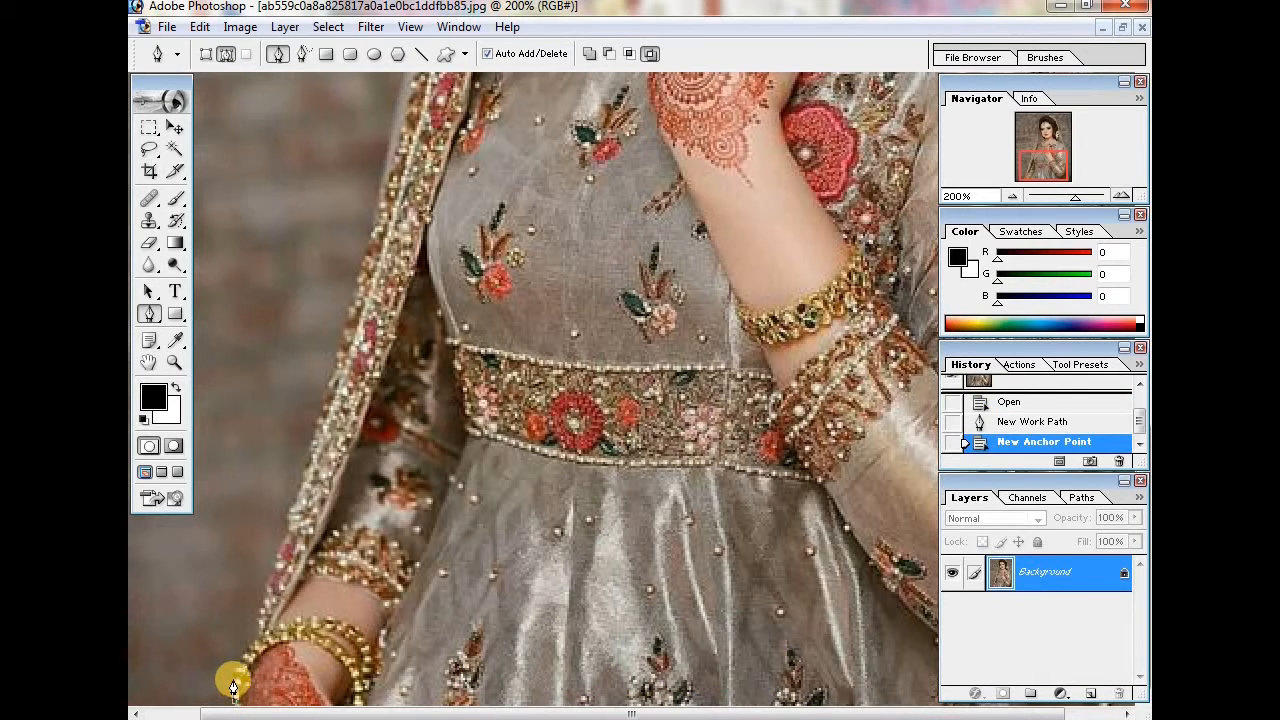
{"action": "left_click", "coordinate": [247, 662]}
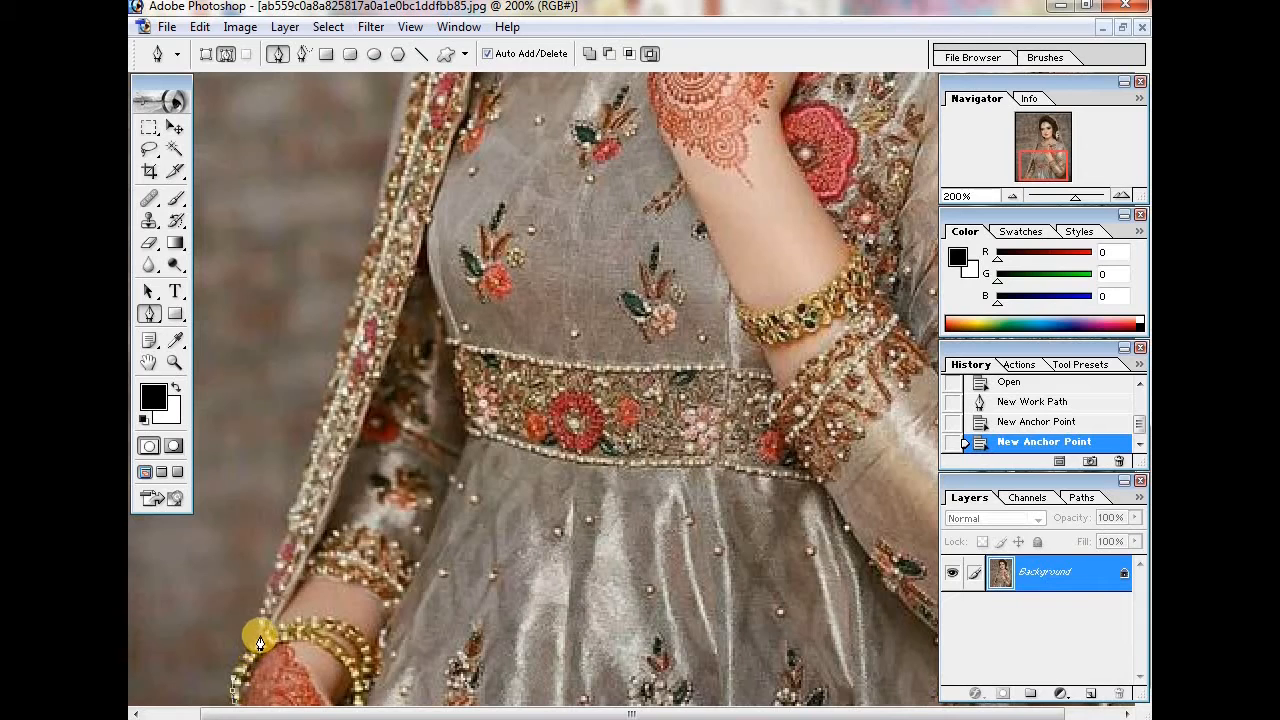
{"action": "left_click", "coordinate": [257, 636]}
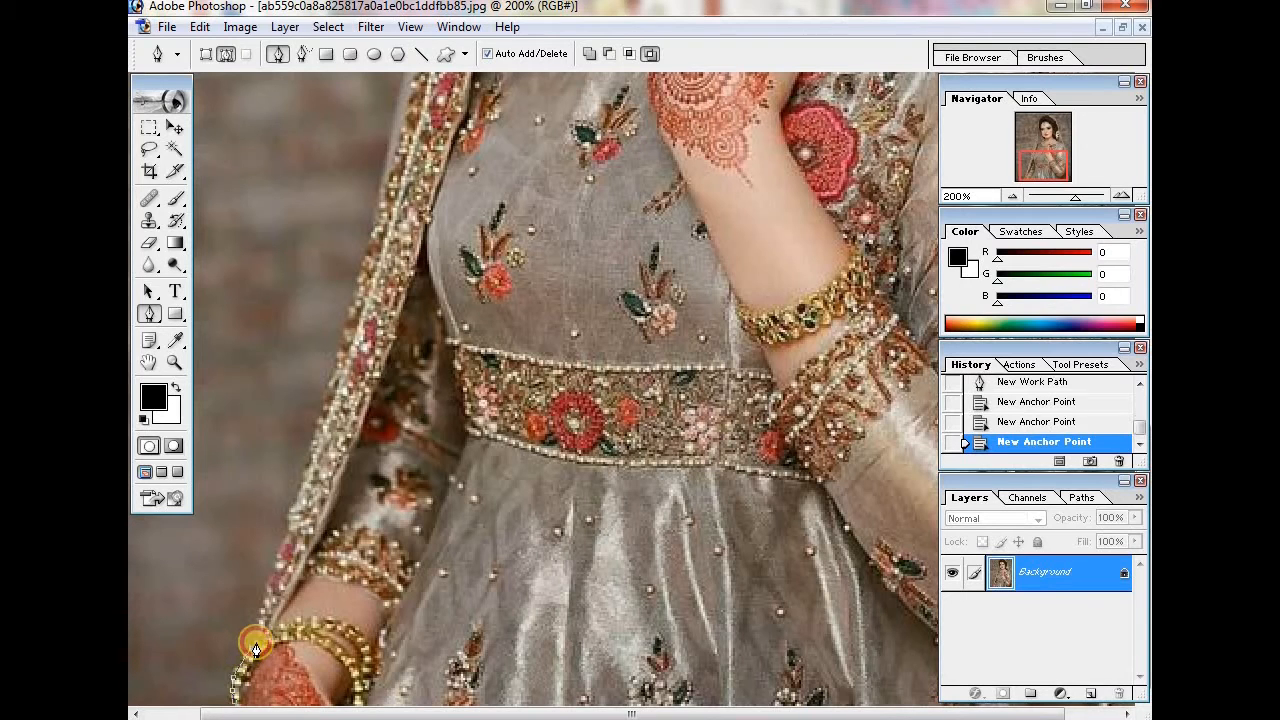
{"action": "left_click", "coordinate": [267, 618]}
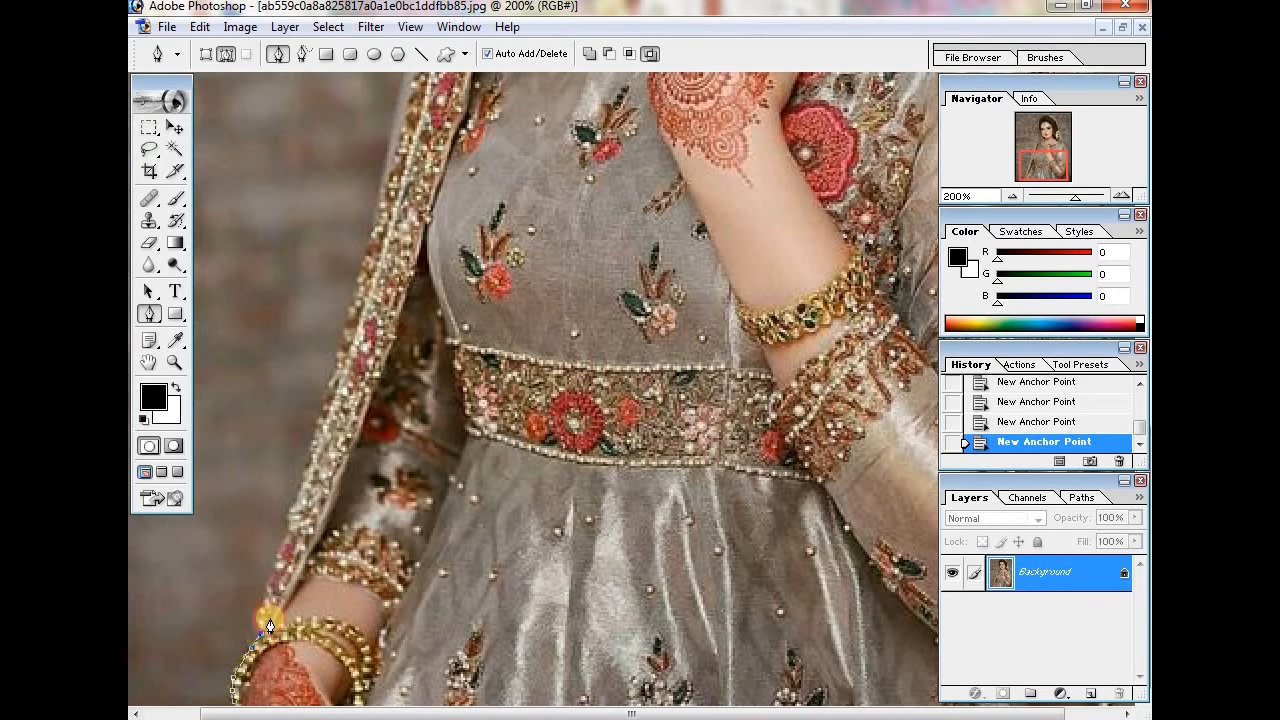
Continue the pen path up the veil's embroidered left border from the wrist to beside the neck.
{"action": "left_click", "coordinate": [282, 553]}
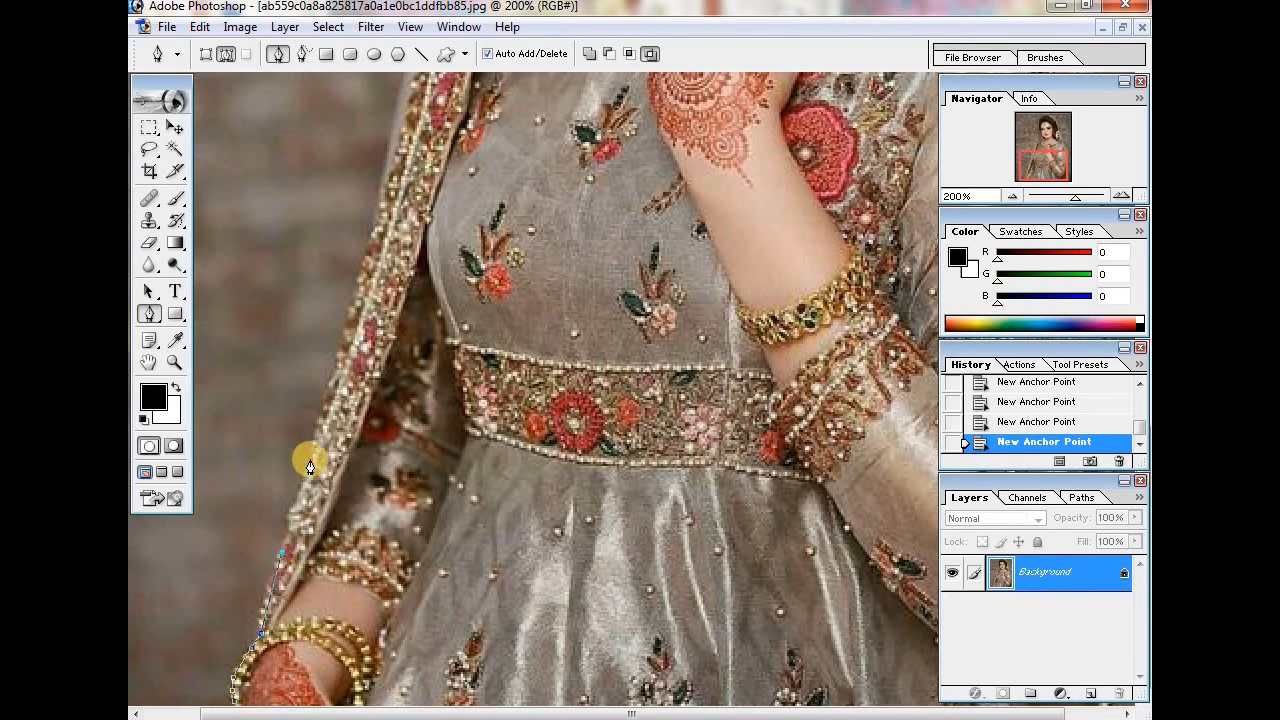
{"action": "left_click", "coordinate": [324, 411]}
{"action": "scroll", "coordinate": [354, 357], "scroll_direction": "up", "scroll_amount": 3}
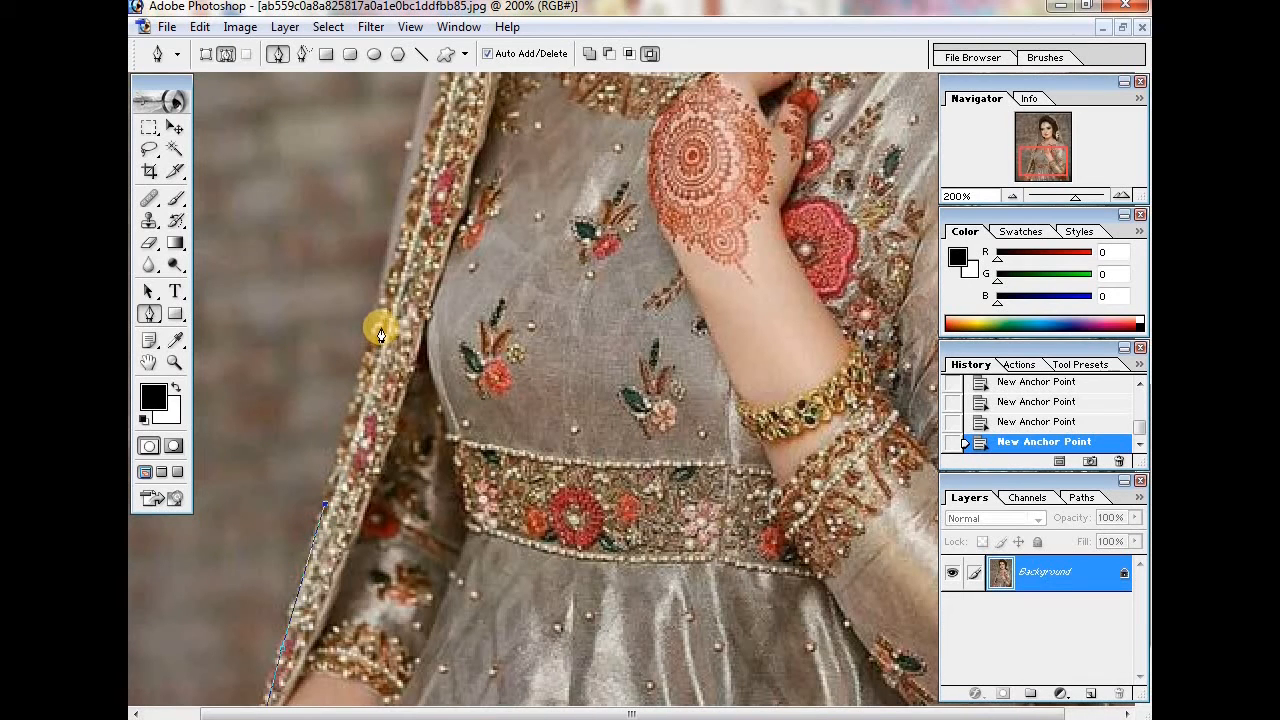
{"action": "scroll", "coordinate": [380, 312], "scroll_direction": "up", "scroll_amount": 6}
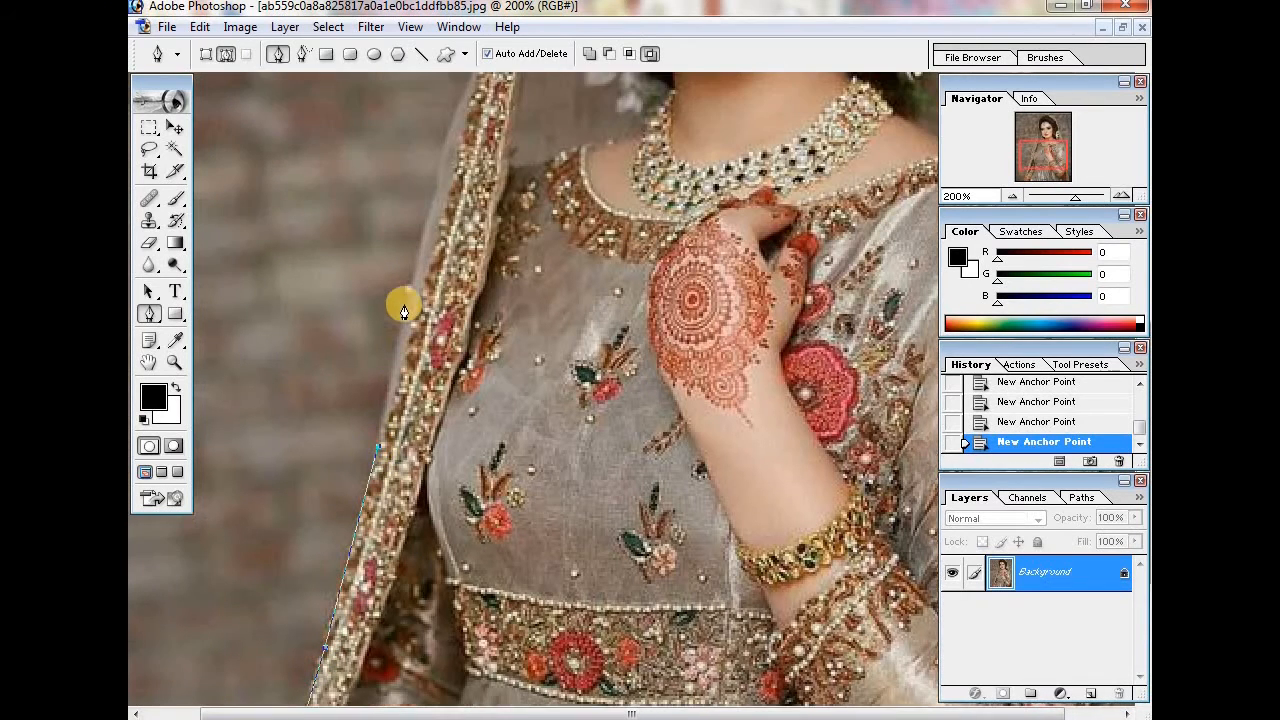
{"action": "left_click", "coordinate": [427, 282]}
{"action": "scroll", "coordinate": [429, 280], "scroll_direction": "up", "scroll_amount": 5}
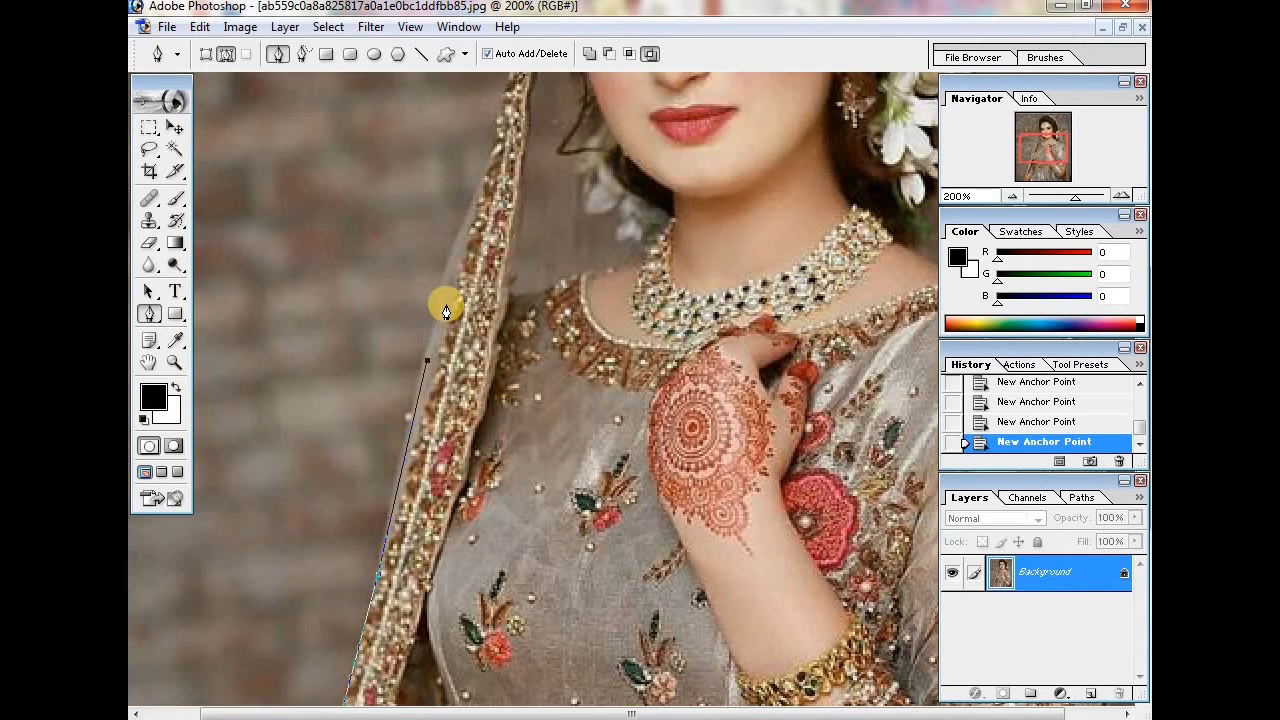
{"action": "left_click", "coordinate": [453, 332]}
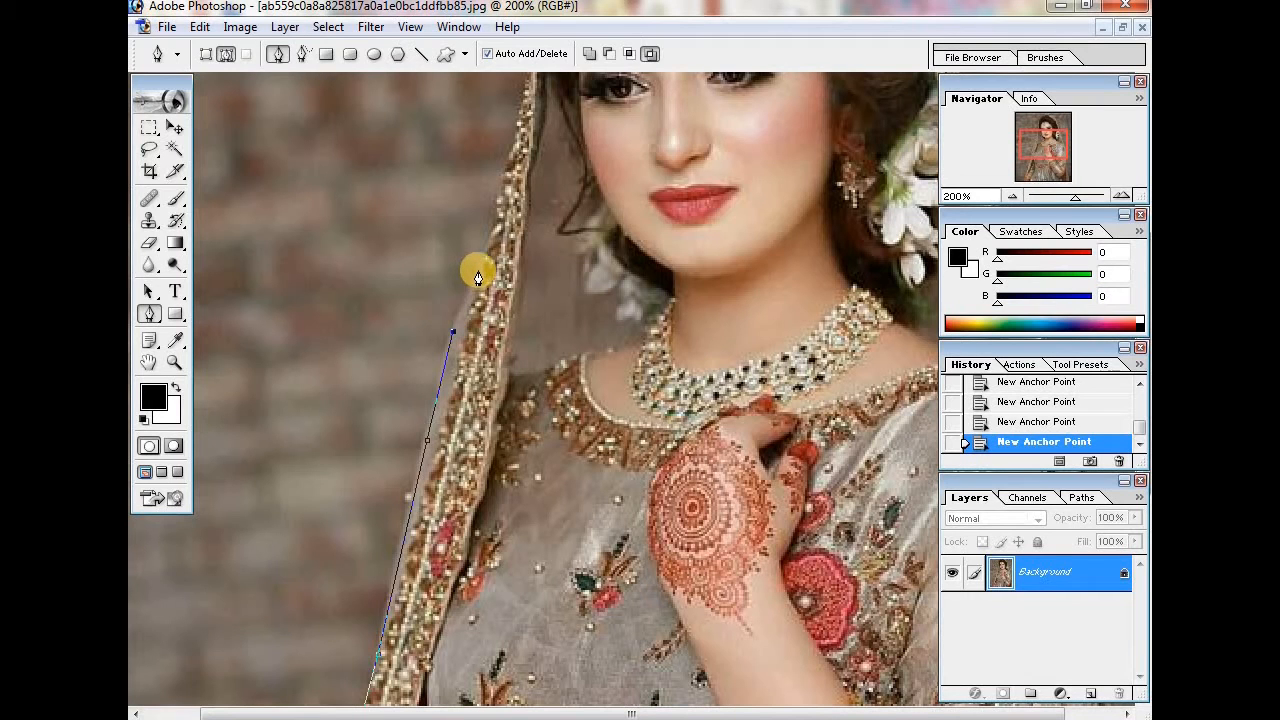
{"action": "left_click", "coordinate": [467, 301]}
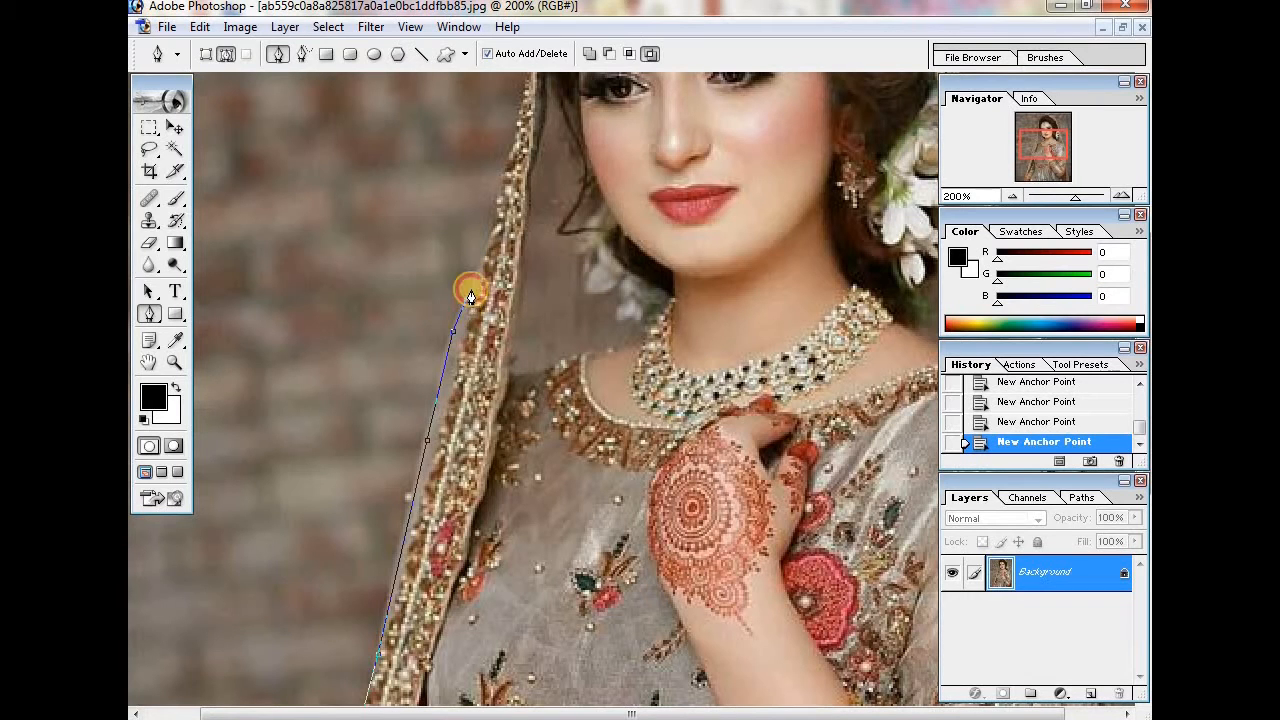
{"action": "left_click", "coordinate": [487, 259]}
Extend the pen path up the veil's left border alongside the bride's face to eye level and above.
{"action": "scroll", "coordinate": [495, 260], "scroll_direction": "up", "scroll_amount": 6}
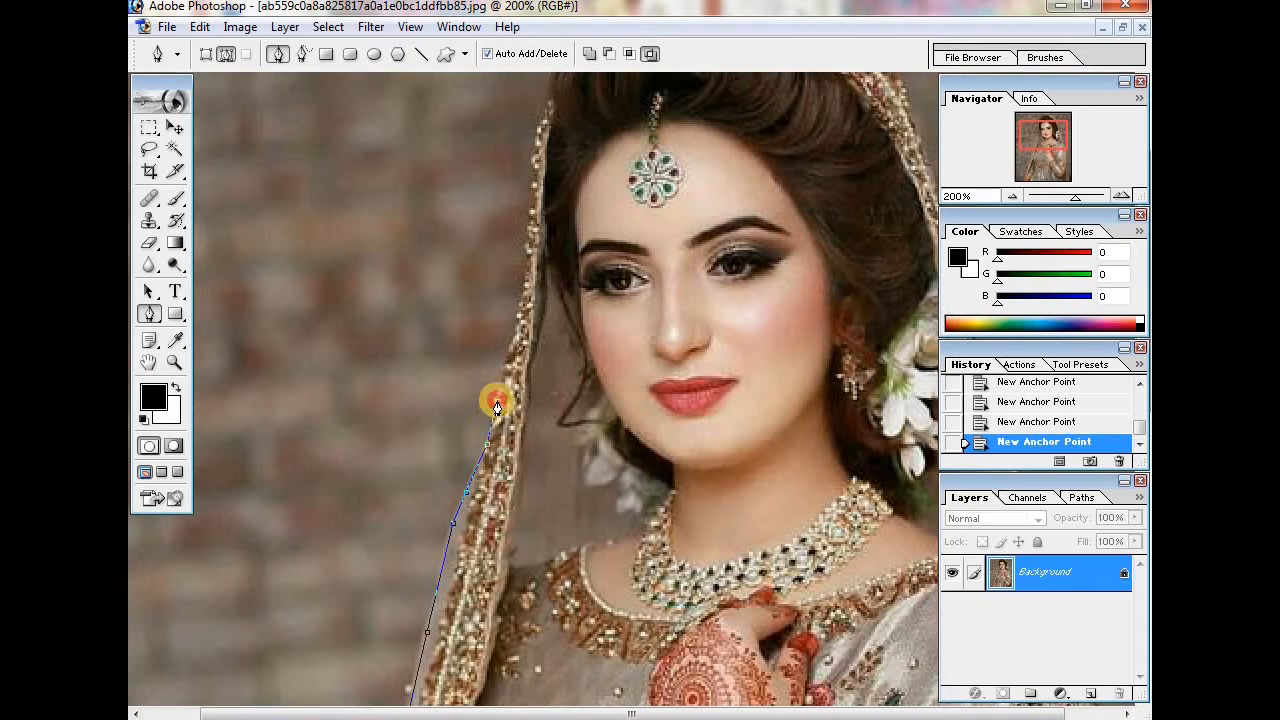
{"action": "left_click", "coordinate": [516, 335]}
{"action": "left_click", "coordinate": [529, 262]}
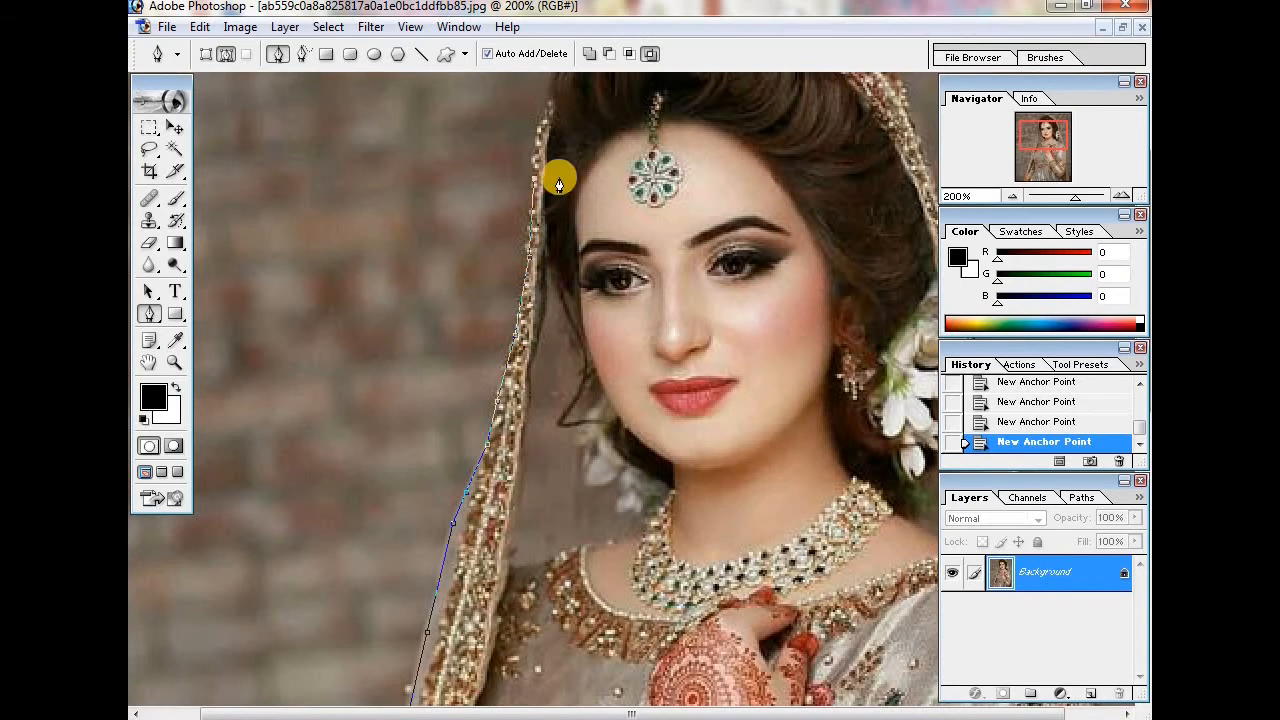
Trace the pen path around the upper left of the hair and over the crown to where the veil begins.
{"action": "left_click_drag", "start_coordinate": [525, 294], "coordinate": [466, 434]}
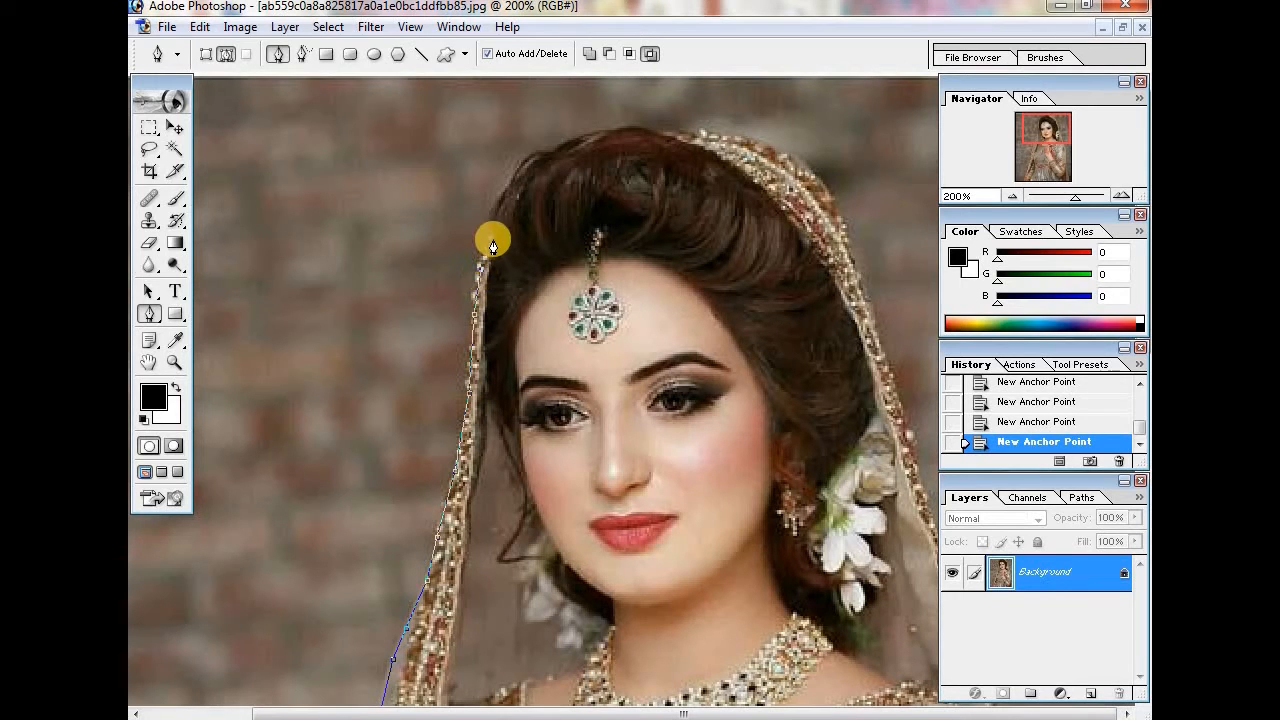
{"action": "left_click", "coordinate": [513, 183]}
{"action": "left_click", "coordinate": [537, 162]}
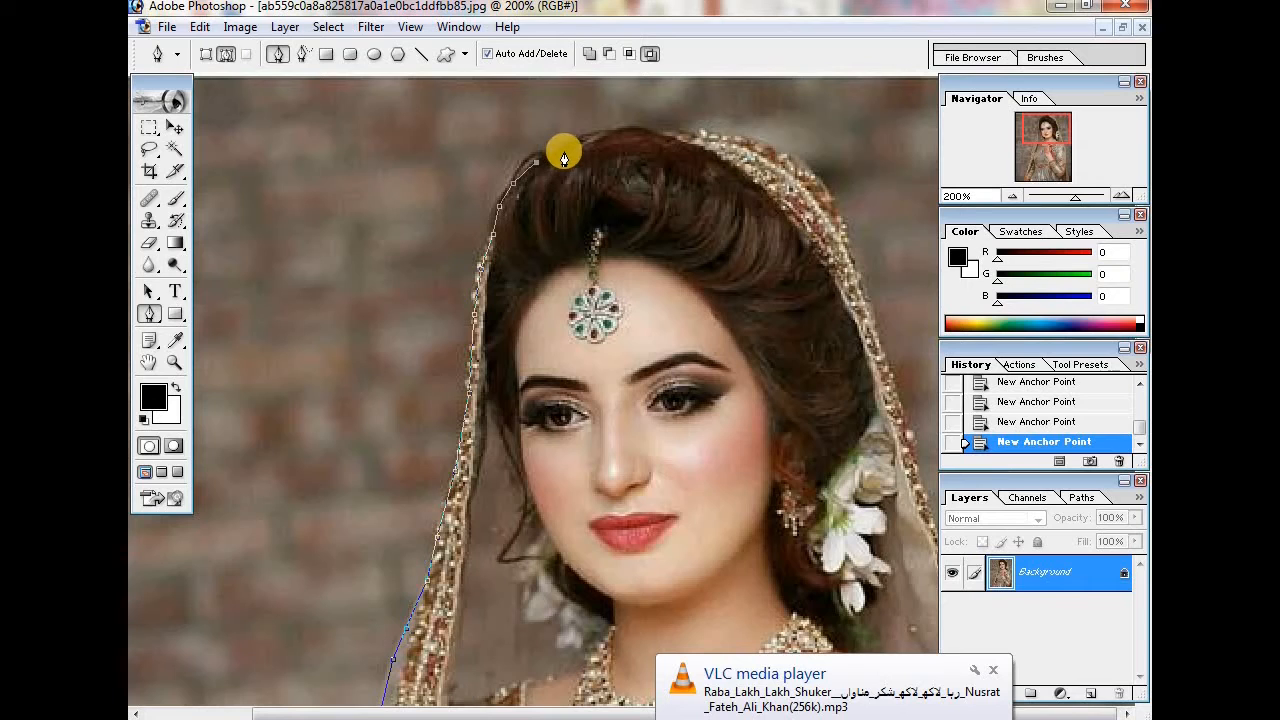
{"action": "left_click", "coordinate": [569, 145]}
{"action": "left_click", "coordinate": [597, 133]}
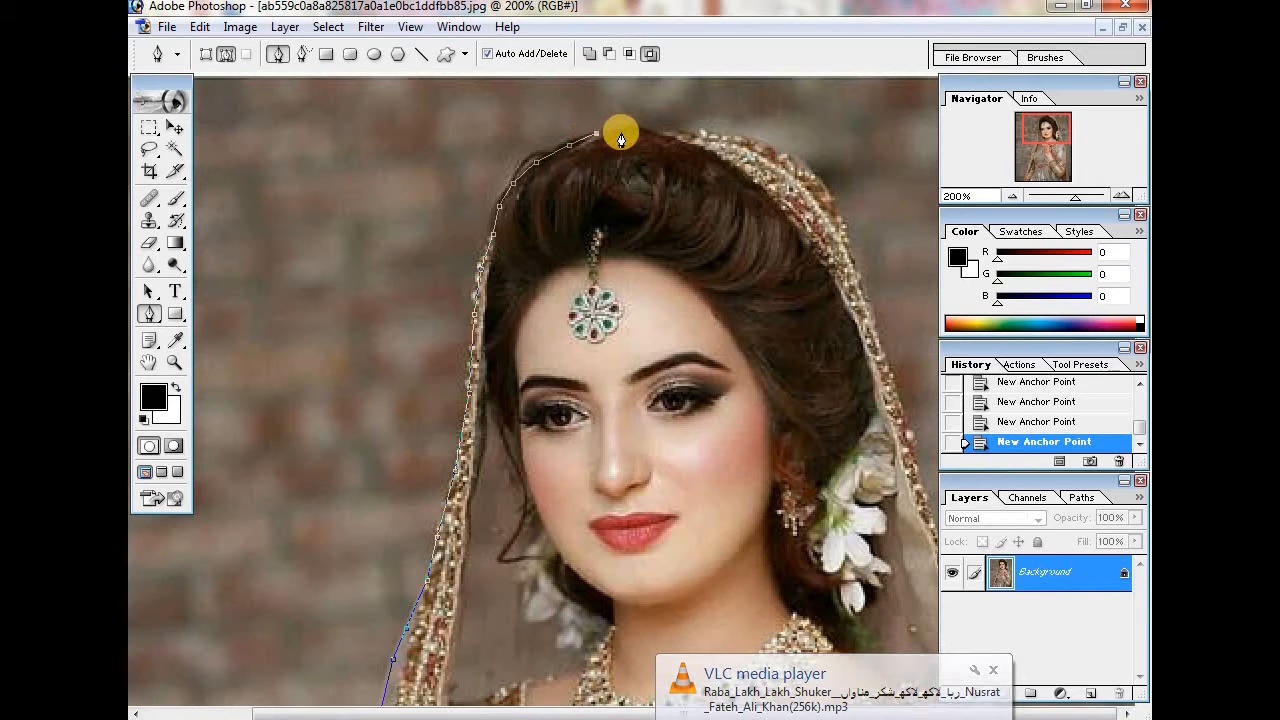
{"action": "left_click", "coordinate": [624, 131]}
{"action": "left_click", "coordinate": [667, 132]}
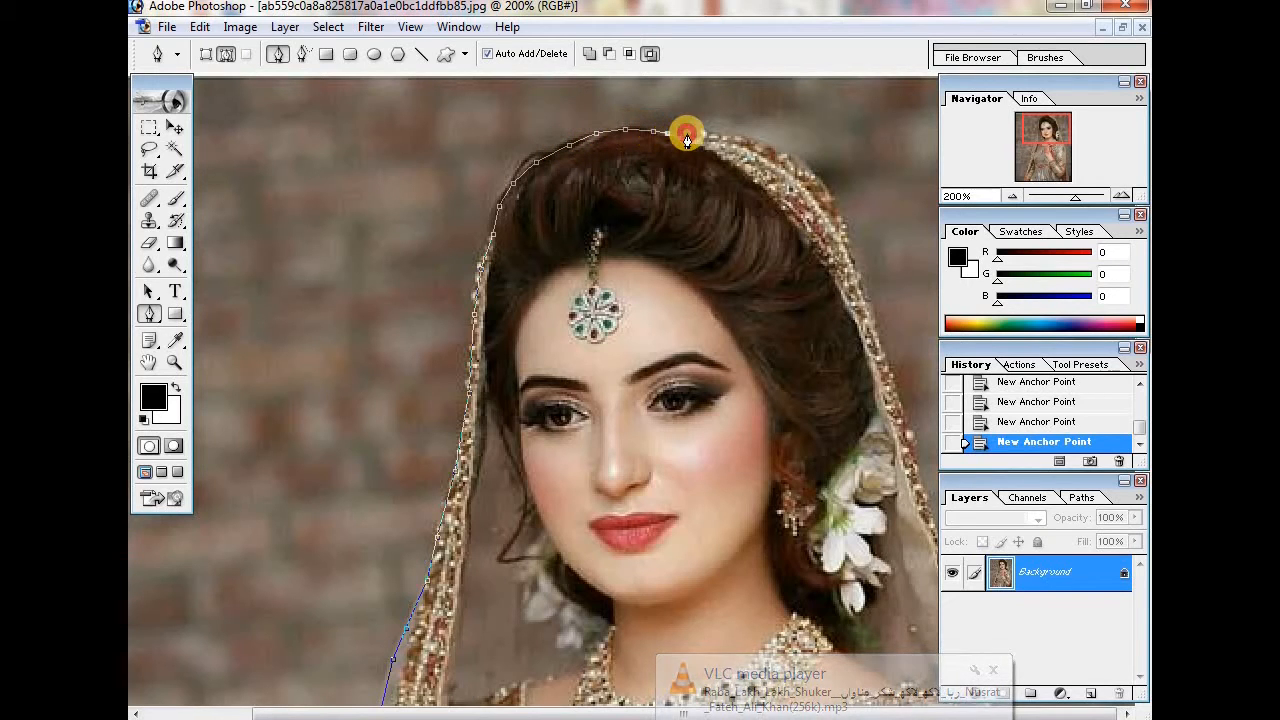
Continue the pen path along the veil's embroidered edge over the crown and down past the upper right of the hair.
{"action": "left_click", "coordinate": [704, 133]}
{"action": "left_click", "coordinate": [752, 141]}
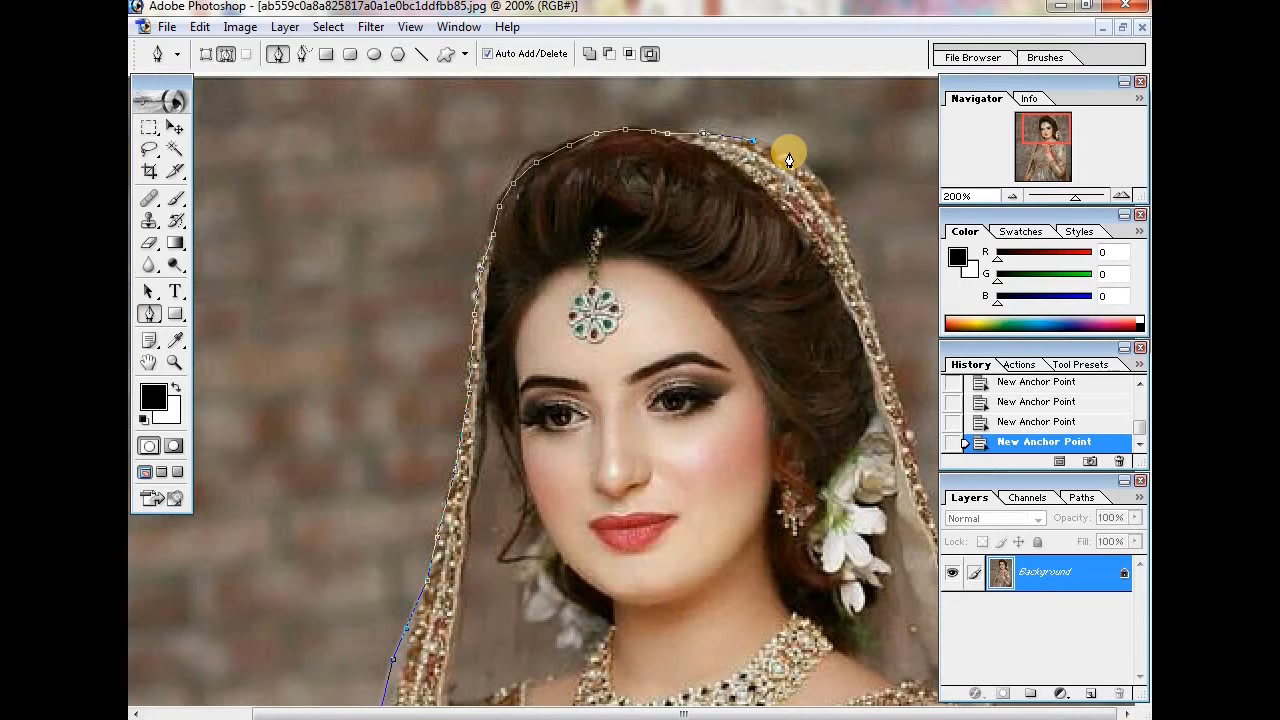
{"action": "left_click", "coordinate": [789, 153]}
{"action": "left_click", "coordinate": [812, 173]}
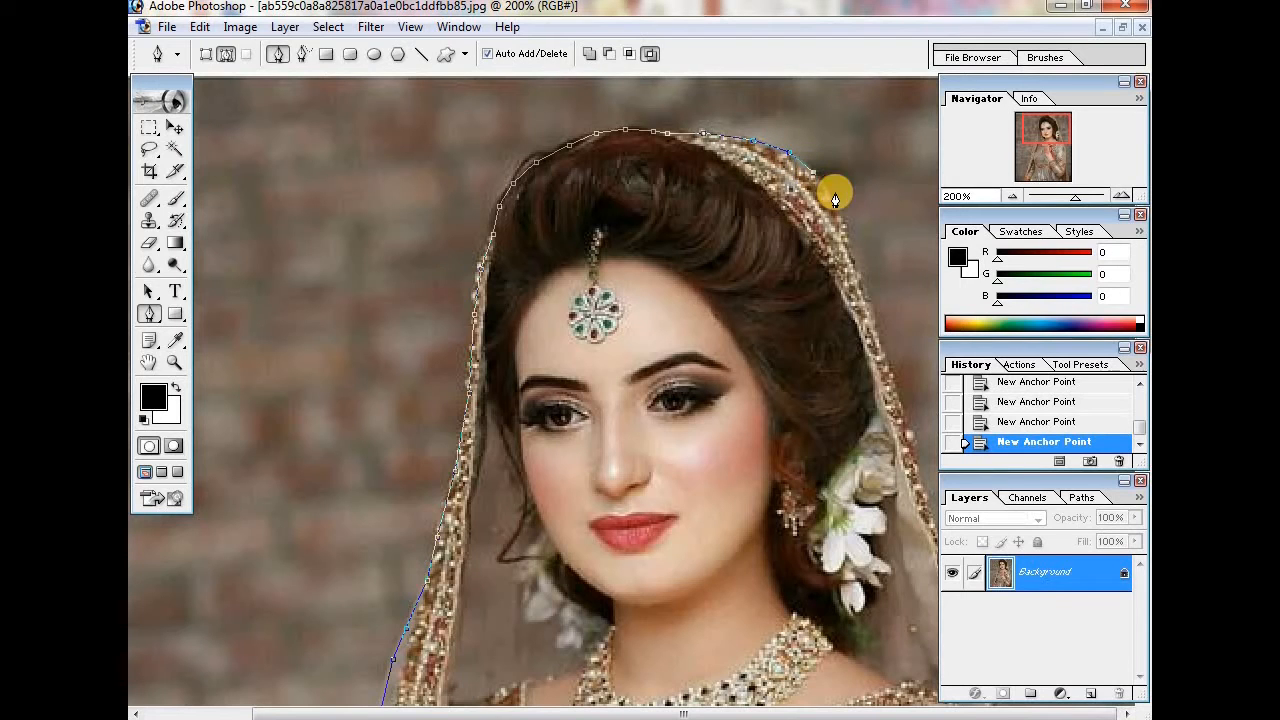
{"action": "left_click", "coordinate": [835, 207]}
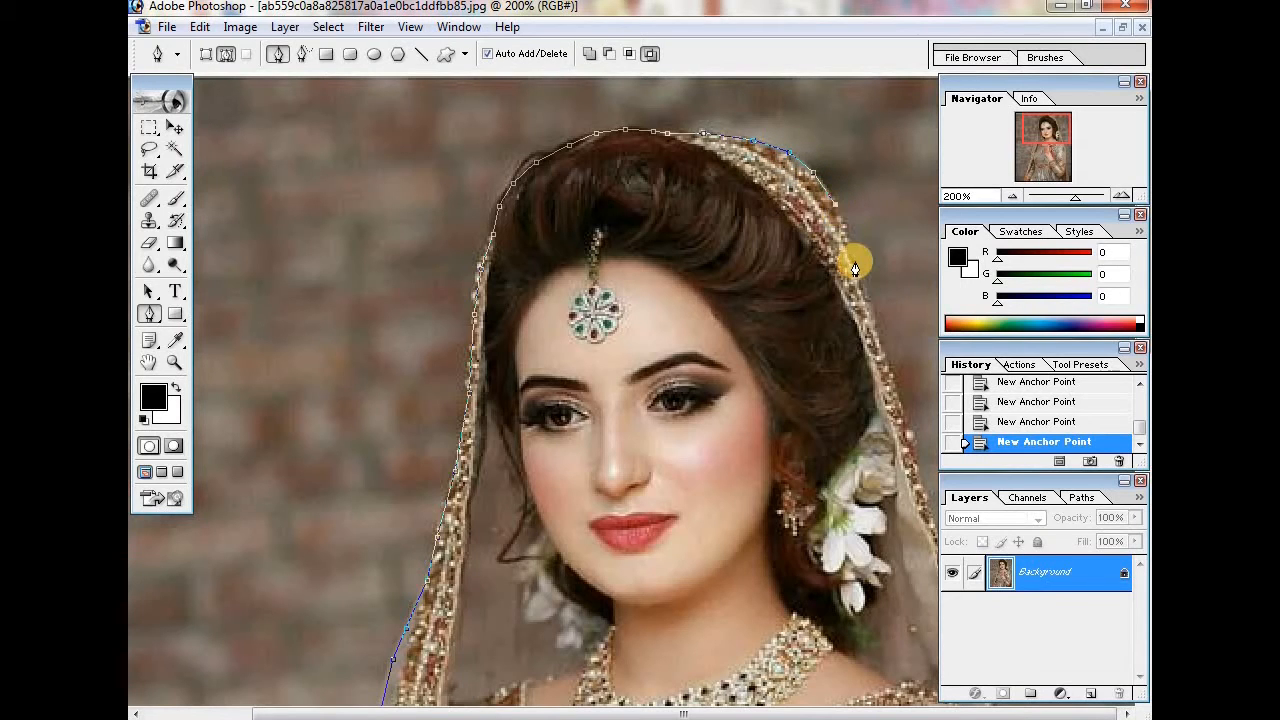
{"action": "left_click", "coordinate": [857, 279]}
Extend the pen path down the veil's right border alongside the face and flowers to chin level.
{"action": "scroll", "coordinate": [780, 340], "scroll_direction": "down", "scroll_amount": 1}
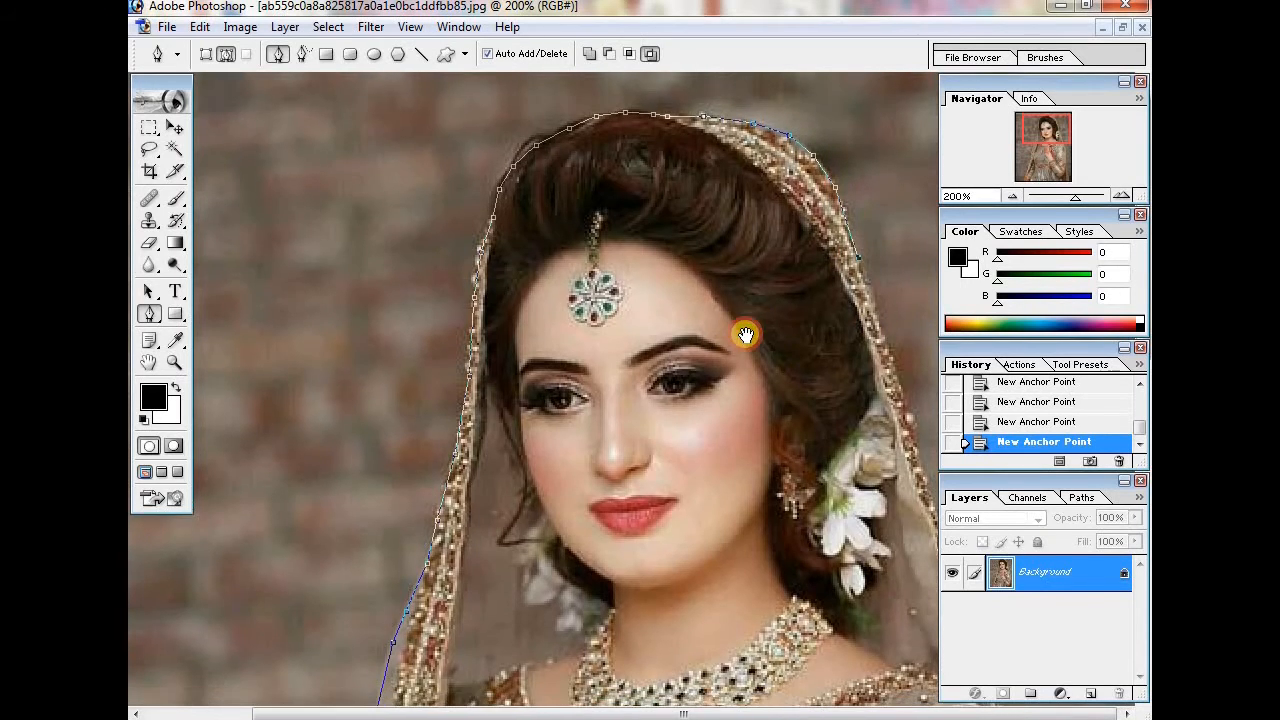
{"action": "left_click", "coordinate": [876, 317]}
{"action": "left_click", "coordinate": [905, 407]}
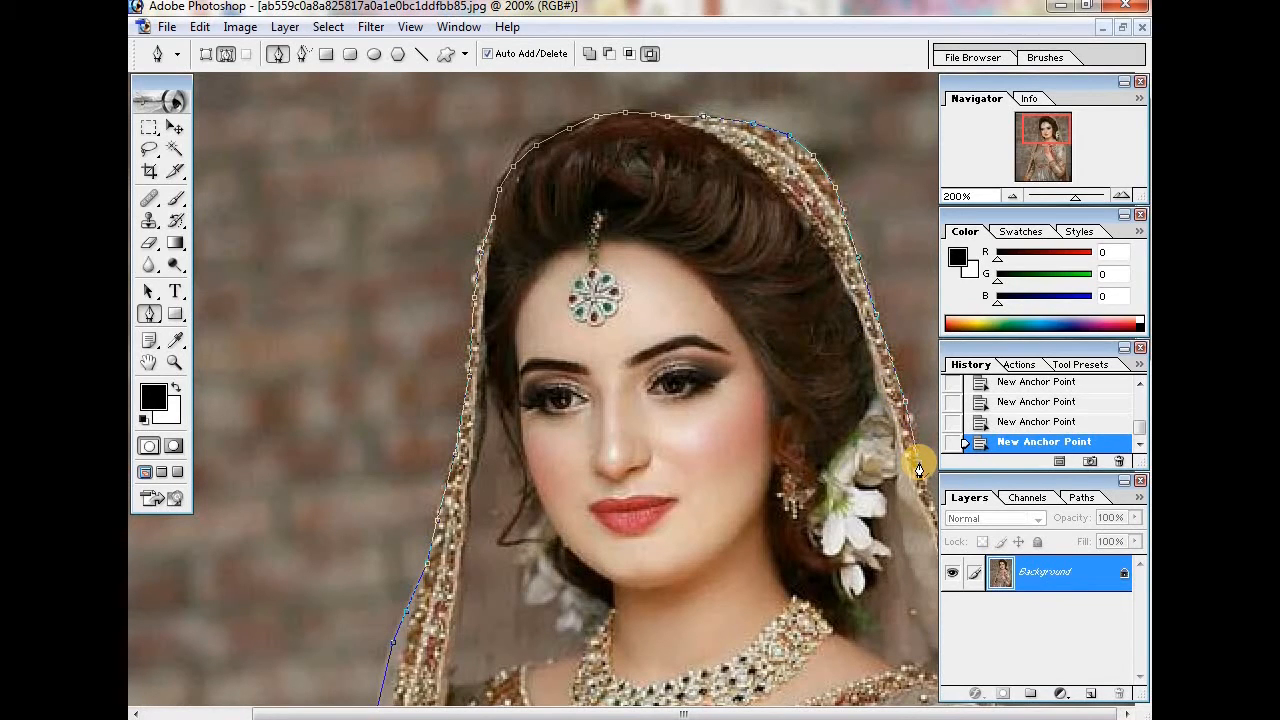
{"action": "key", "text": "Tab"}
{"action": "scroll", "coordinate": [965, 475], "scroll_direction": "down", "scroll_amount": 5}
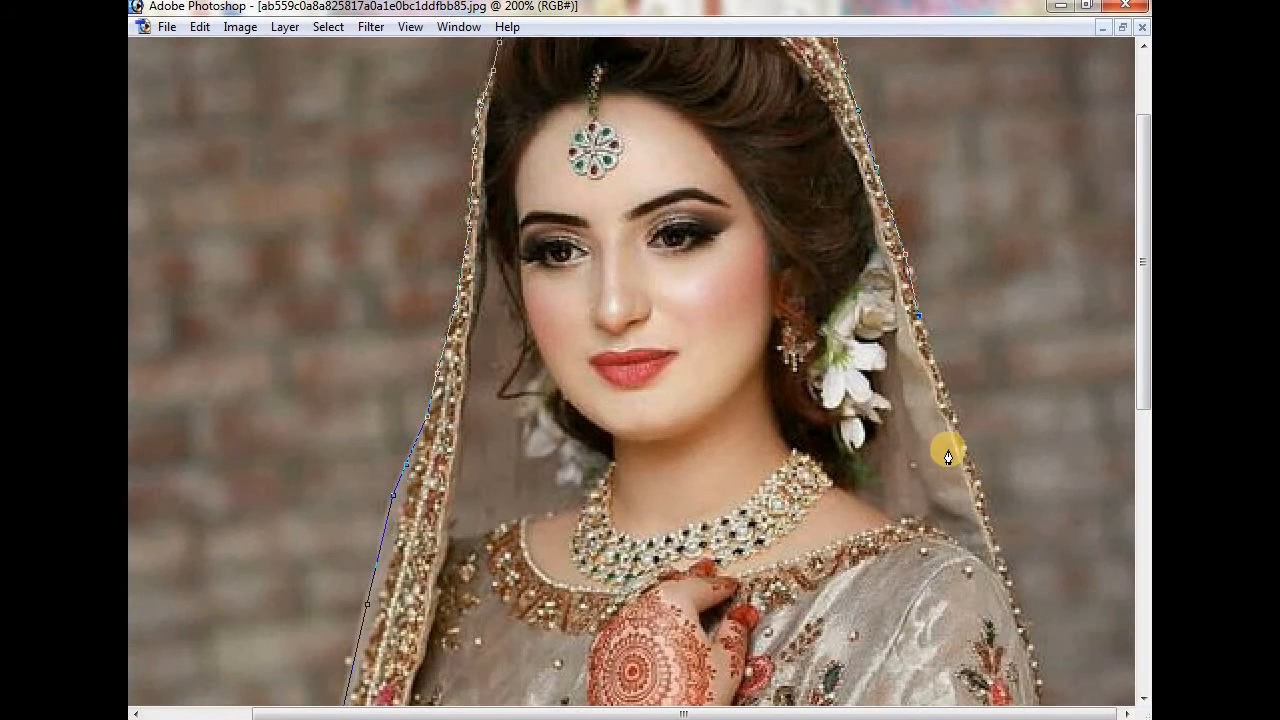
{"action": "left_click", "coordinate": [946, 403]}
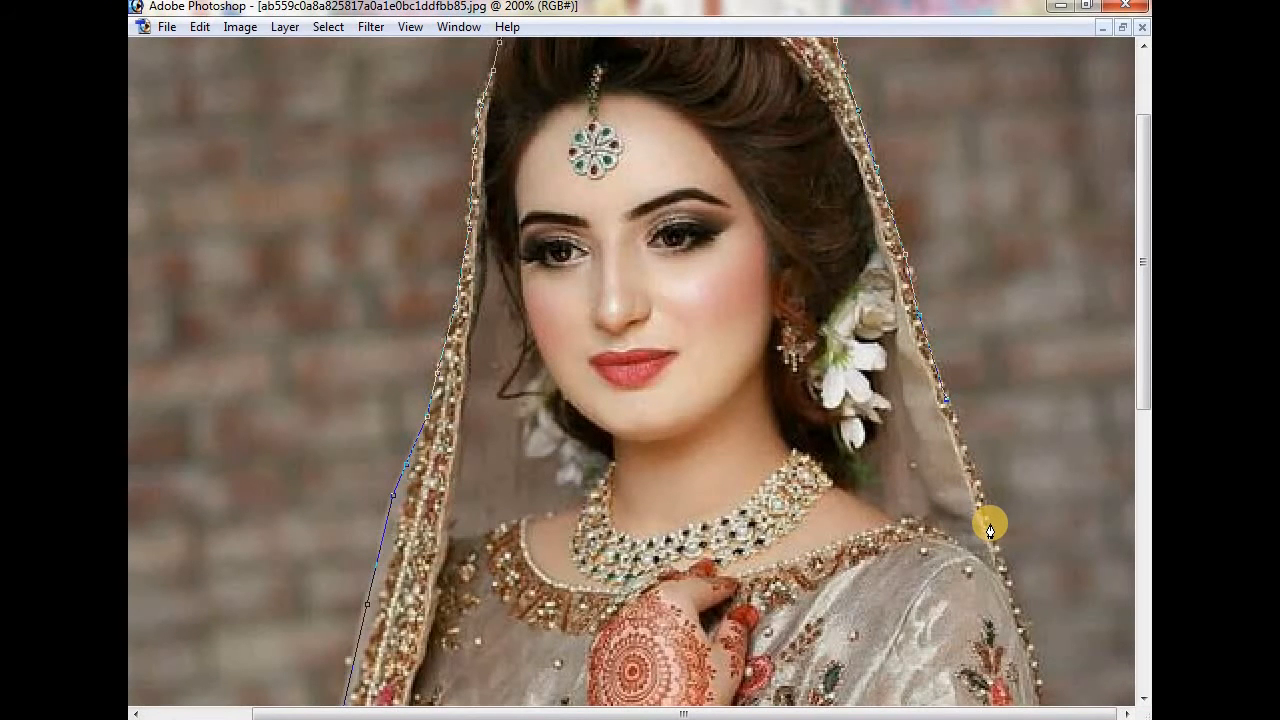
Trace the pen path along the veil's beaded right border around the shoulder to the upper arm.
{"action": "scroll", "coordinate": [990, 530], "scroll_direction": "down", "scroll_amount": 4}
{"action": "scroll", "coordinate": [990, 530], "scroll_direction": "down", "scroll_amount": 5}
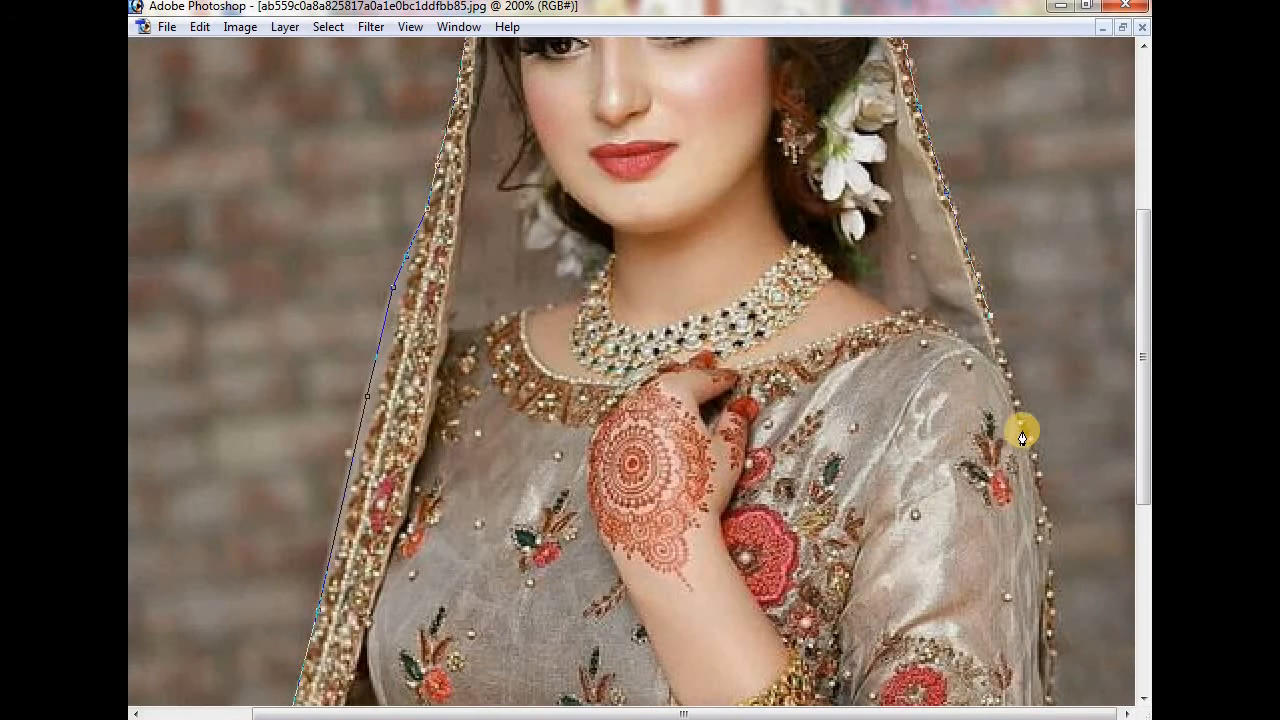
{"action": "left_click", "coordinate": [1025, 430]}
{"action": "left_click", "coordinate": [1041, 486]}
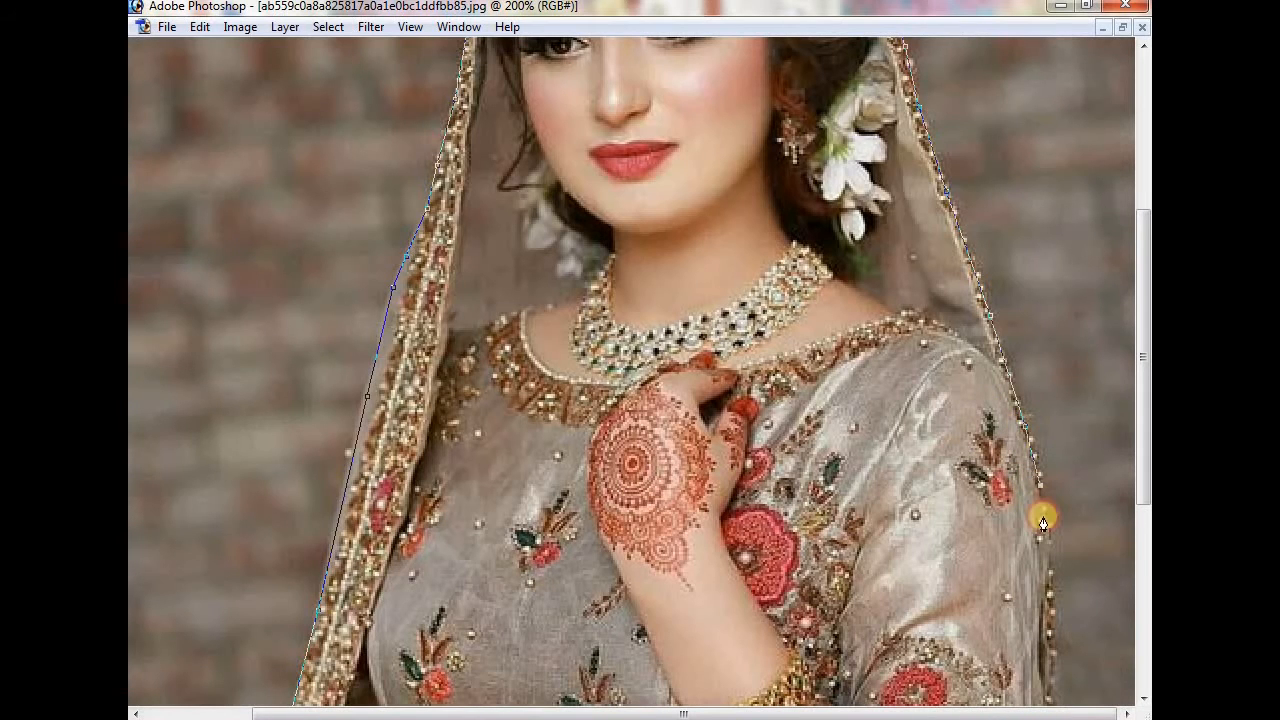
{"action": "left_click", "coordinate": [1044, 532]}
Carry the pen path down the veil's right edge to the photo's bottom and close it along the bottom at the lowered hand.
{"action": "scroll", "coordinate": [1044, 535], "scroll_direction": "down", "scroll_amount": 8}
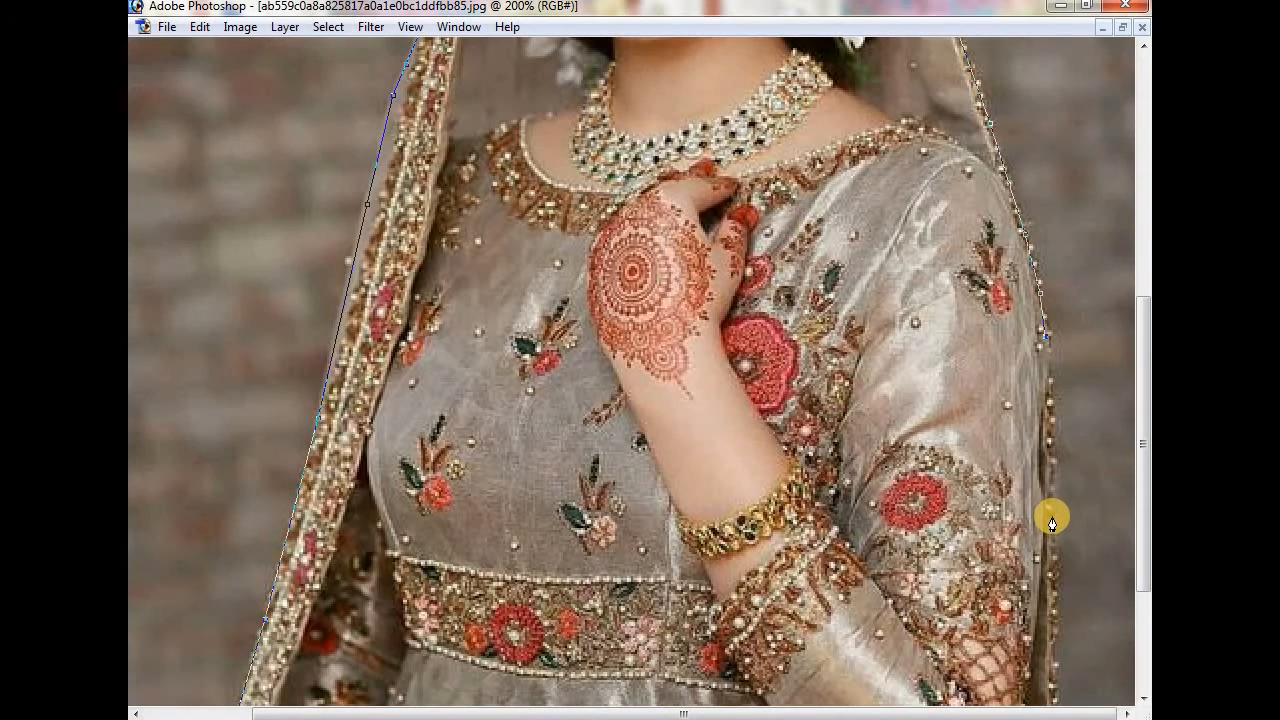
{"action": "scroll", "coordinate": [1050, 527], "scroll_direction": "down", "scroll_amount": 8}
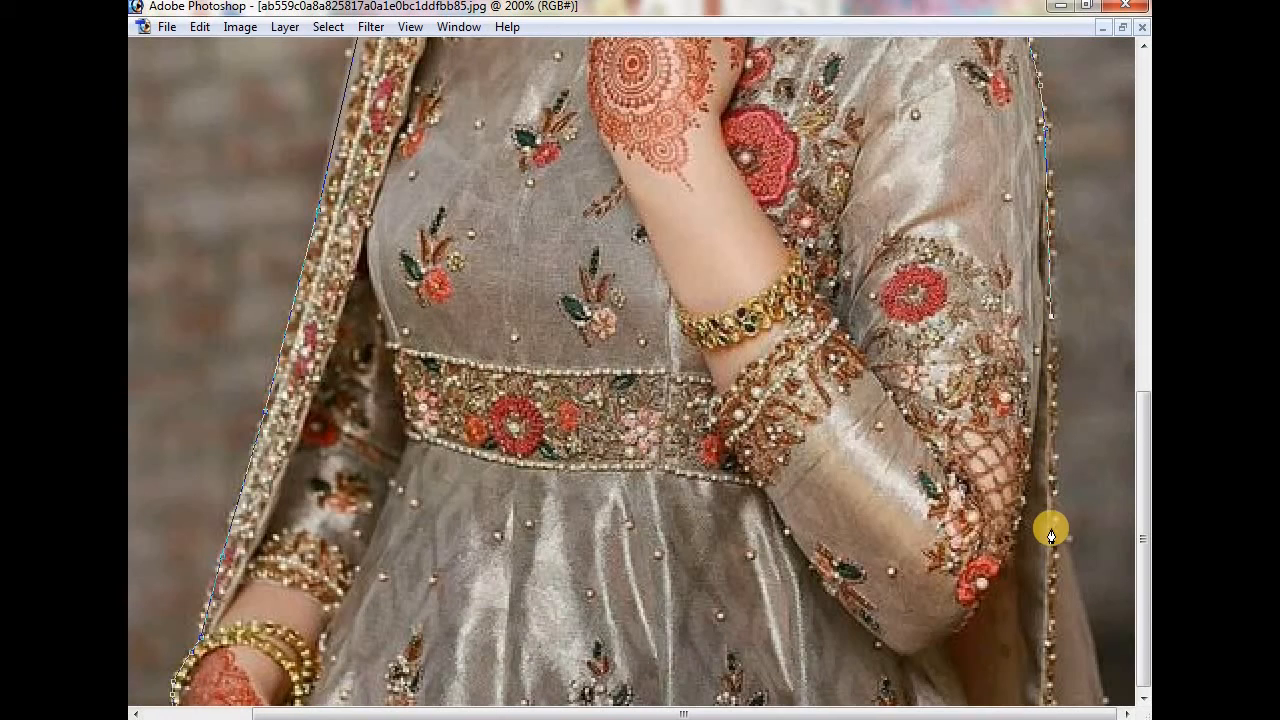
{"action": "left_click", "coordinate": [1053, 489]}
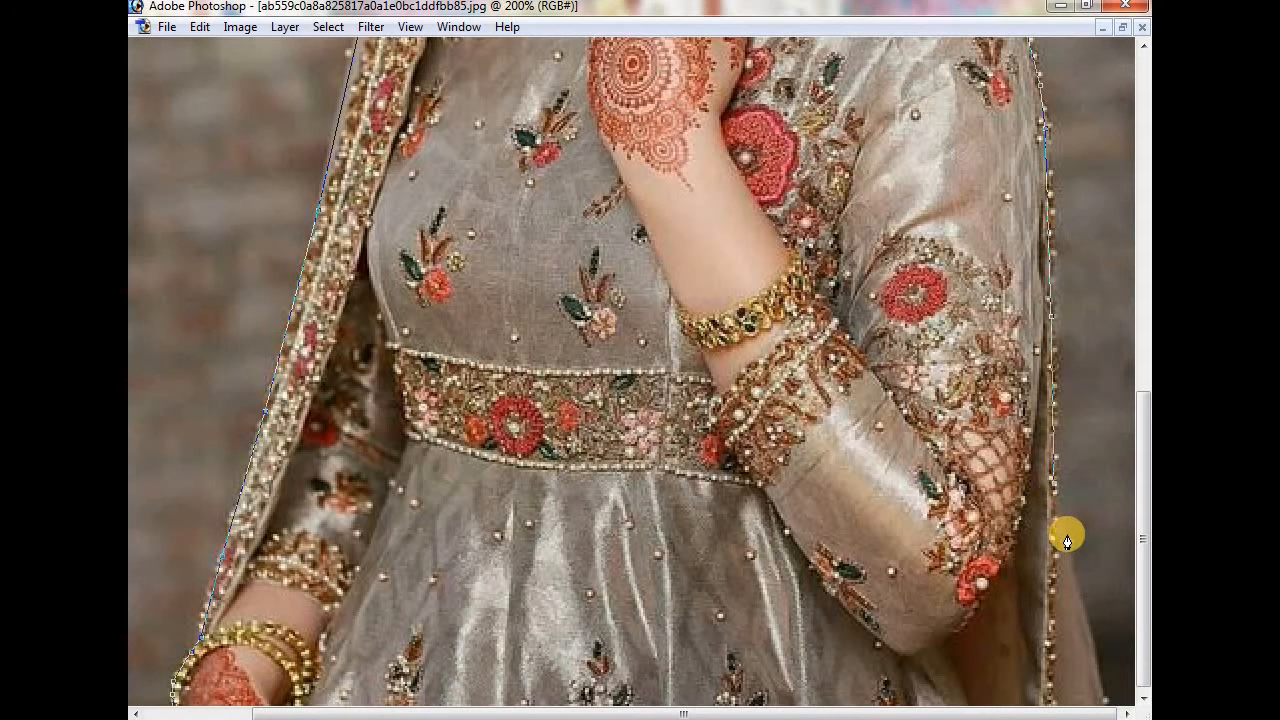
{"action": "left_click", "coordinate": [1067, 558]}
{"action": "scroll", "coordinate": [1086, 640], "scroll_direction": "down", "scroll_amount": 1}
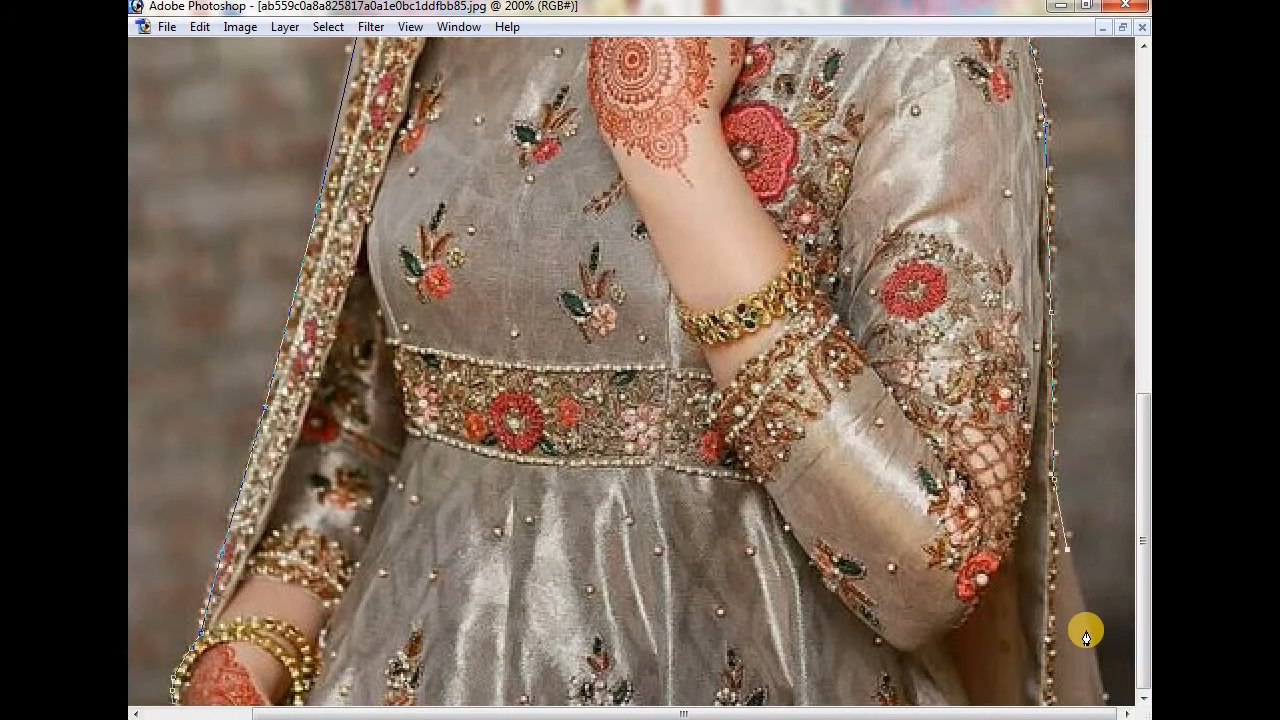
{"action": "left_click", "coordinate": [1102, 700]}
{"action": "left_click", "coordinate": [172, 700]}
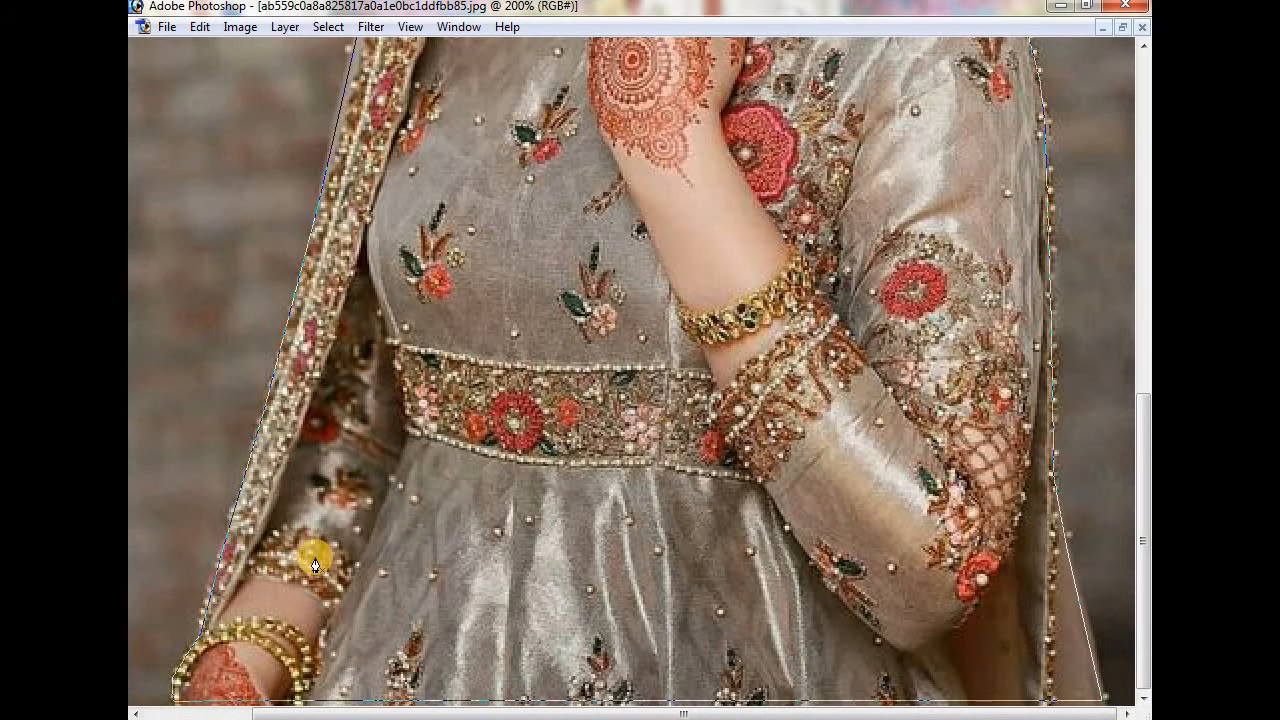
Convert the closed path around the bride into a new anti-aliased selection.
{"action": "scroll", "coordinate": [314, 563], "scroll_direction": "up", "scroll_amount": 5}
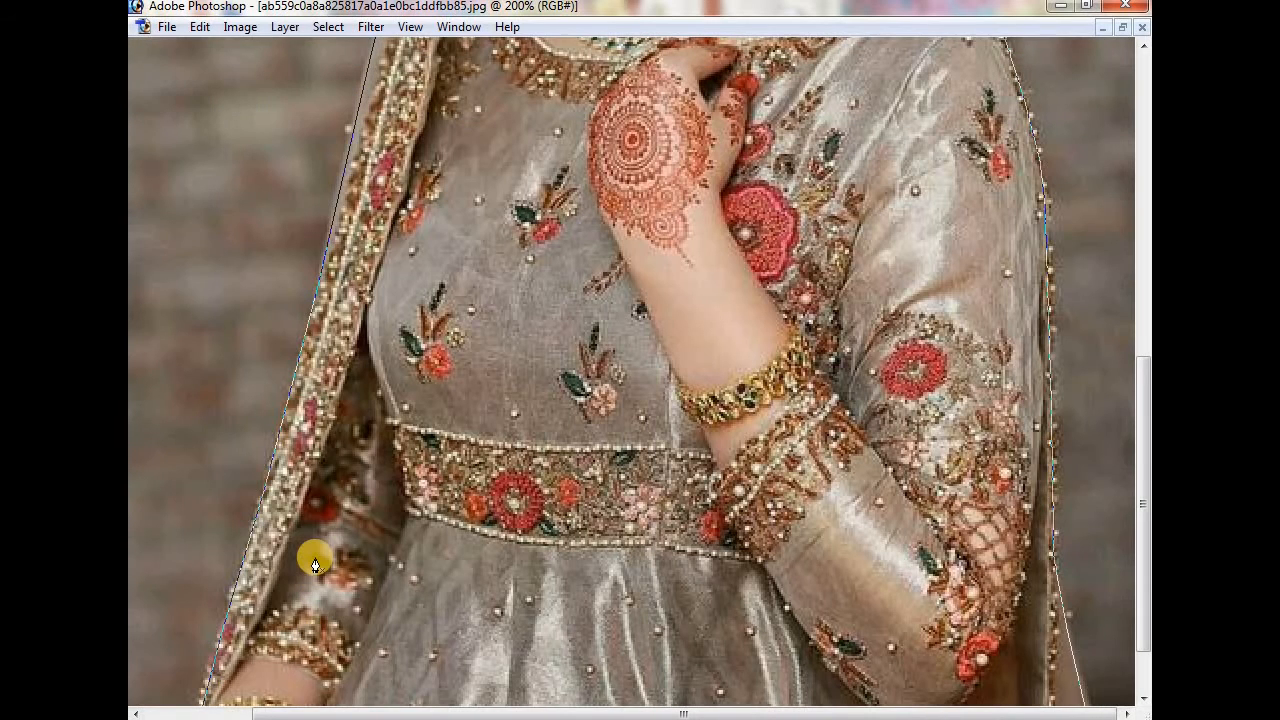
{"action": "scroll", "coordinate": [314, 563], "scroll_direction": "up", "scroll_amount": 1}
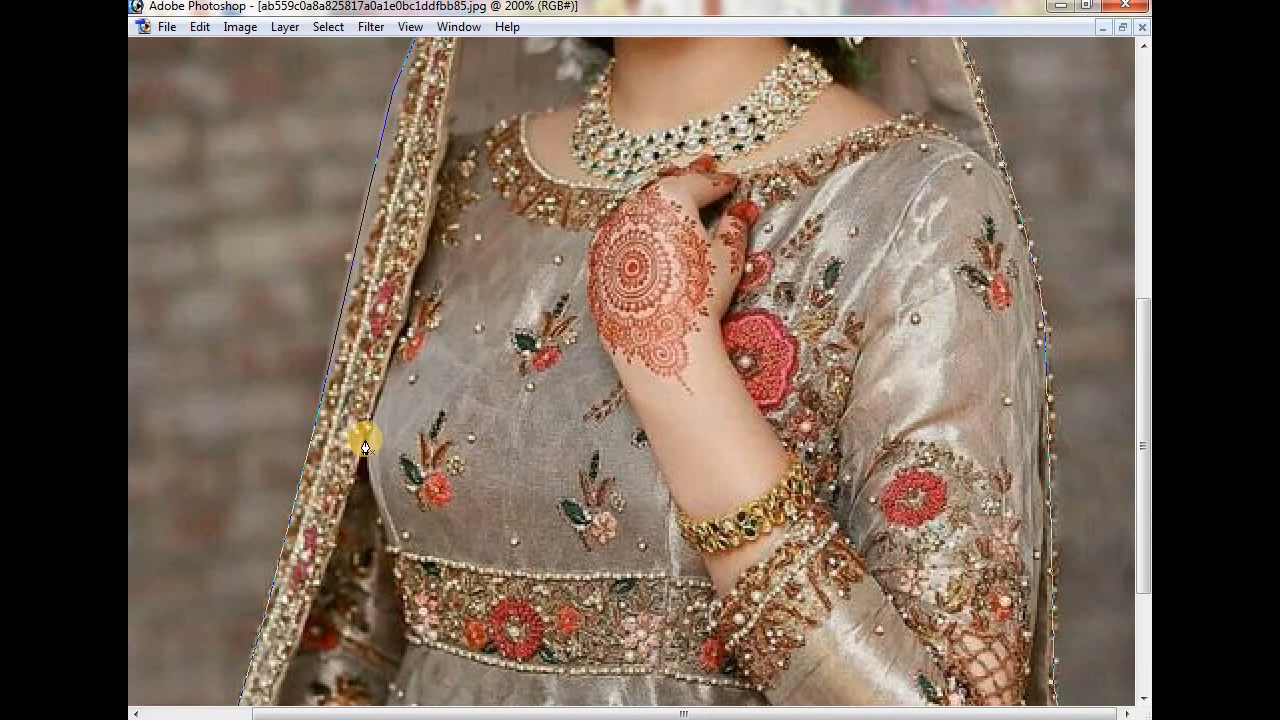
{"action": "right_click", "coordinate": [425, 401]}
{"action": "left_click", "coordinate": [490, 492]}
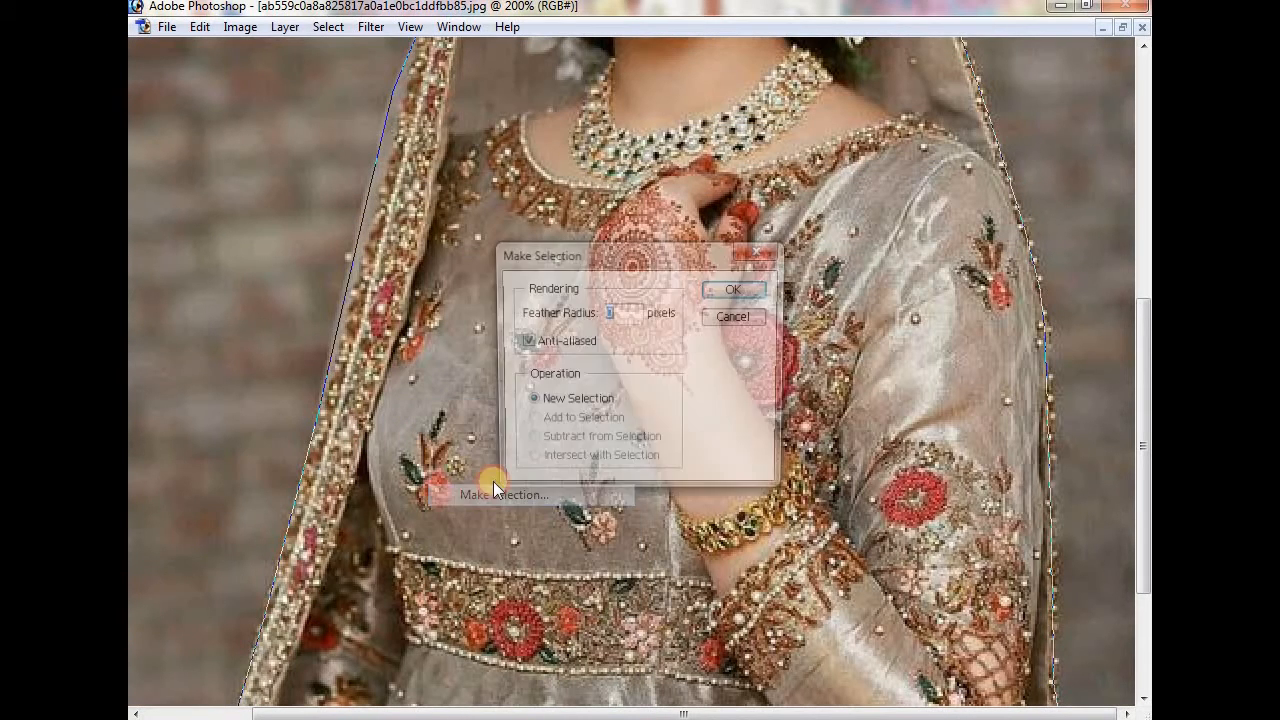
{"action": "left_click", "coordinate": [736, 289]}
Invert the bride selection and clear the brick wall around her.
{"action": "scroll", "coordinate": [741, 296], "scroll_direction": "up", "scroll_amount": 2}
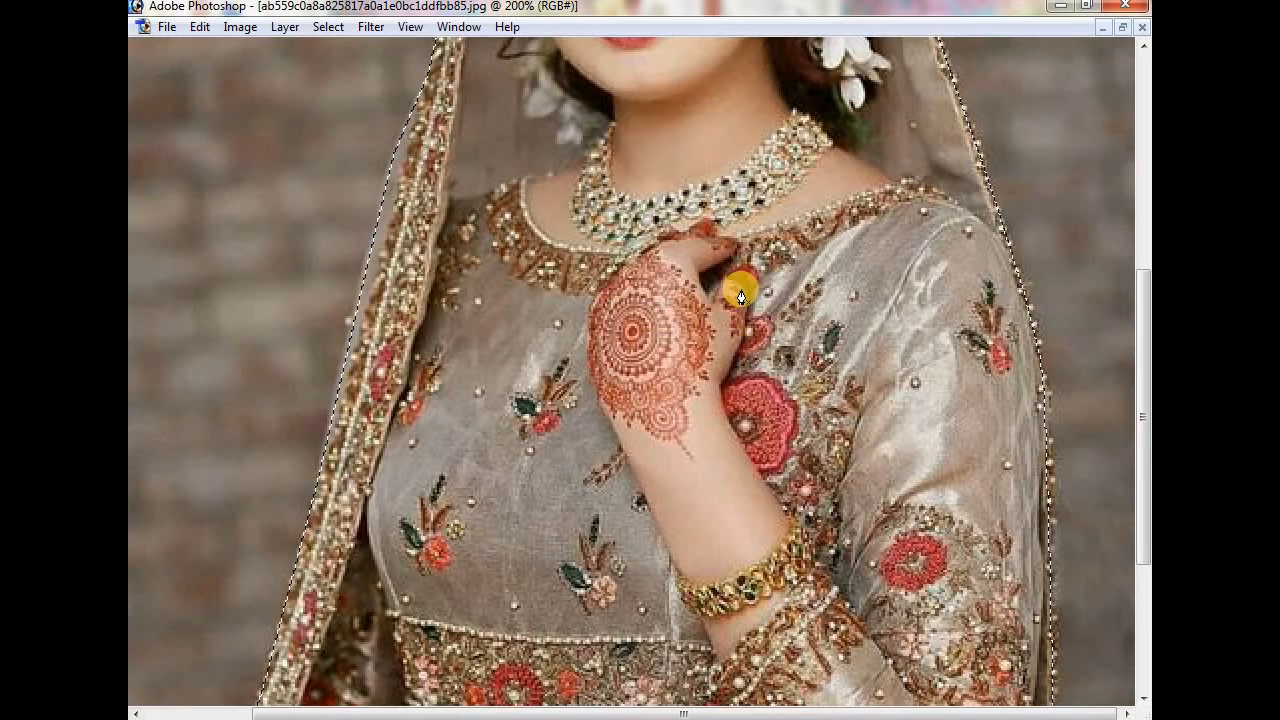
{"action": "key", "text": "Tab"}
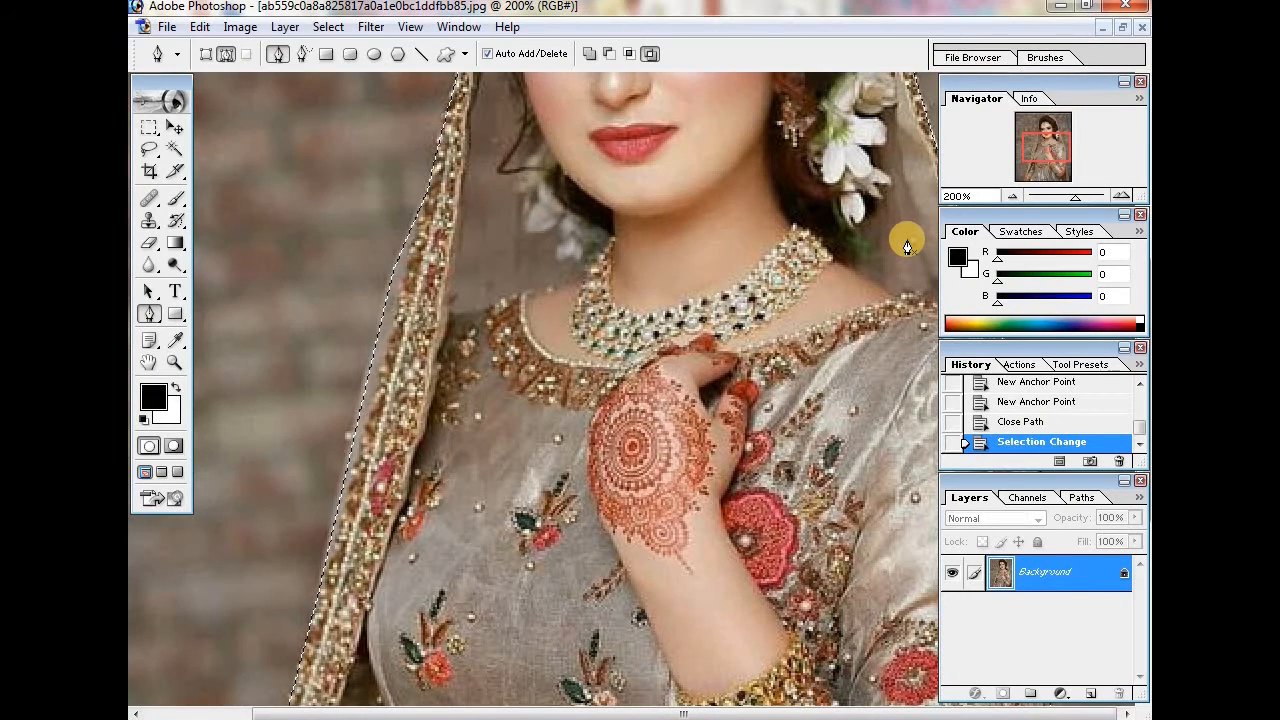
{"action": "key", "text": "ctrl+minus"}
{"action": "key", "text": "ctrl+minus"}
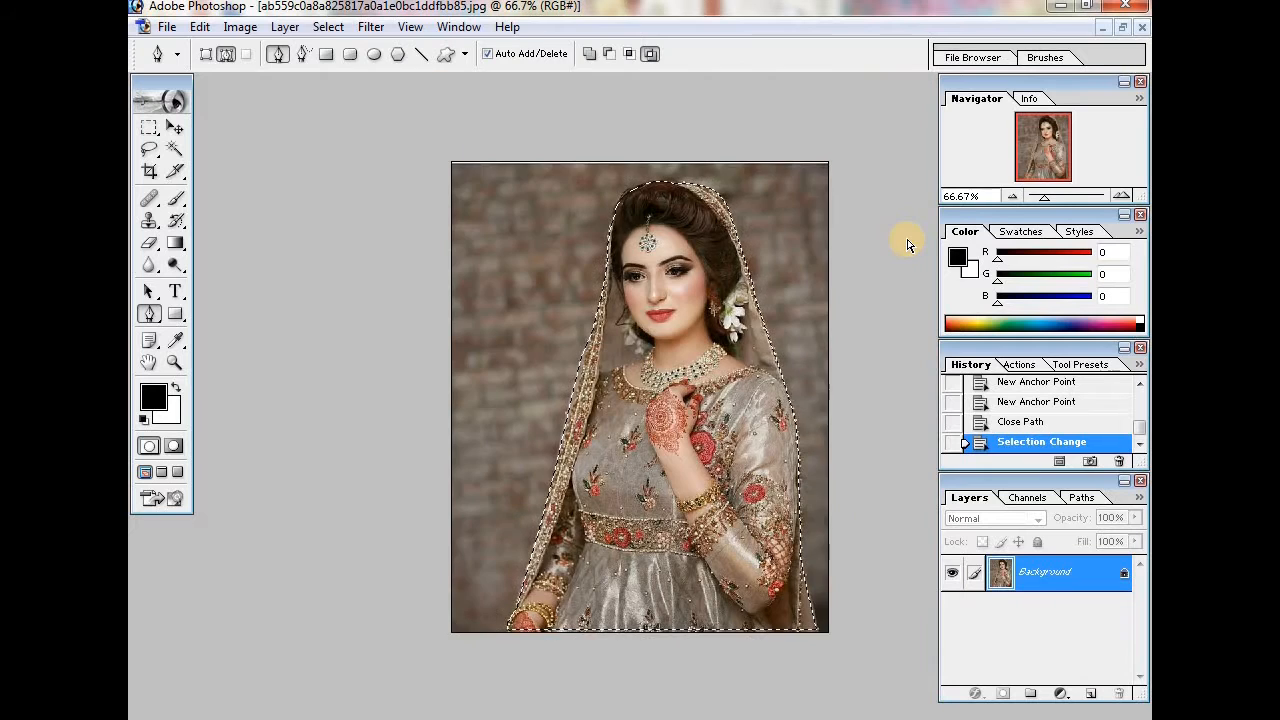
{"action": "key", "text": "ctrl+plus"}
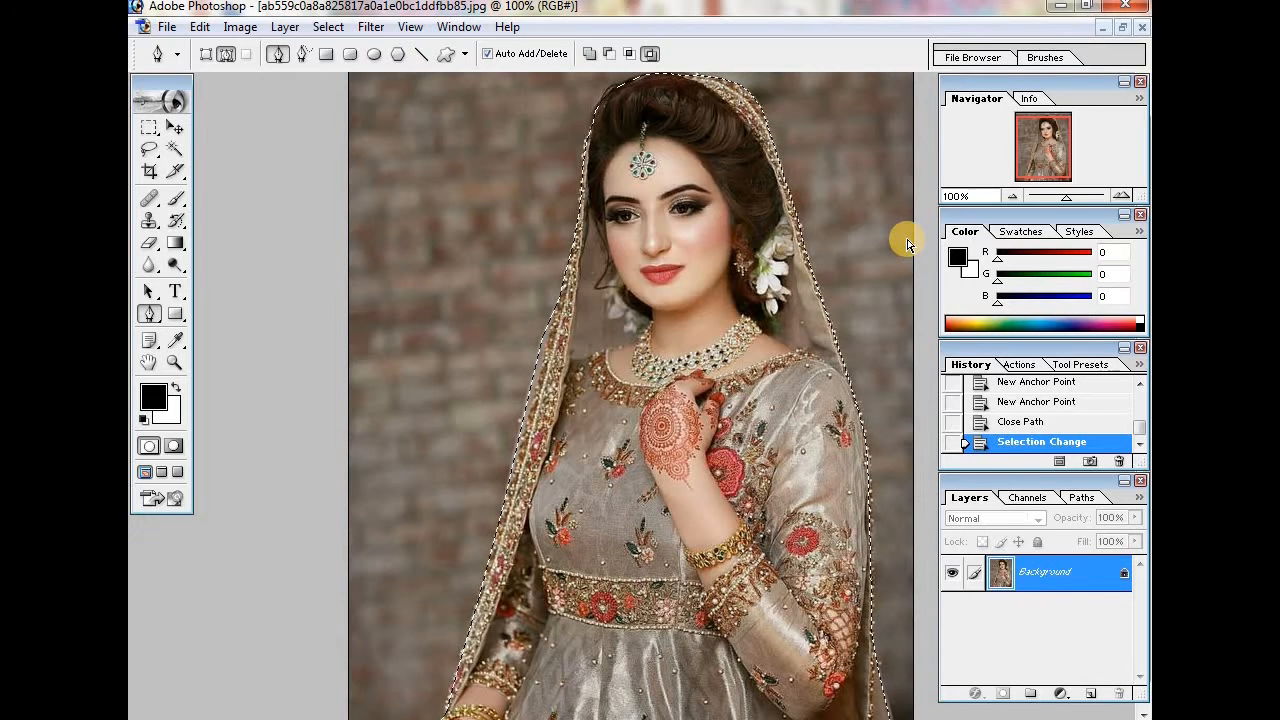
{"action": "key", "text": "ctrl+shift+i"}
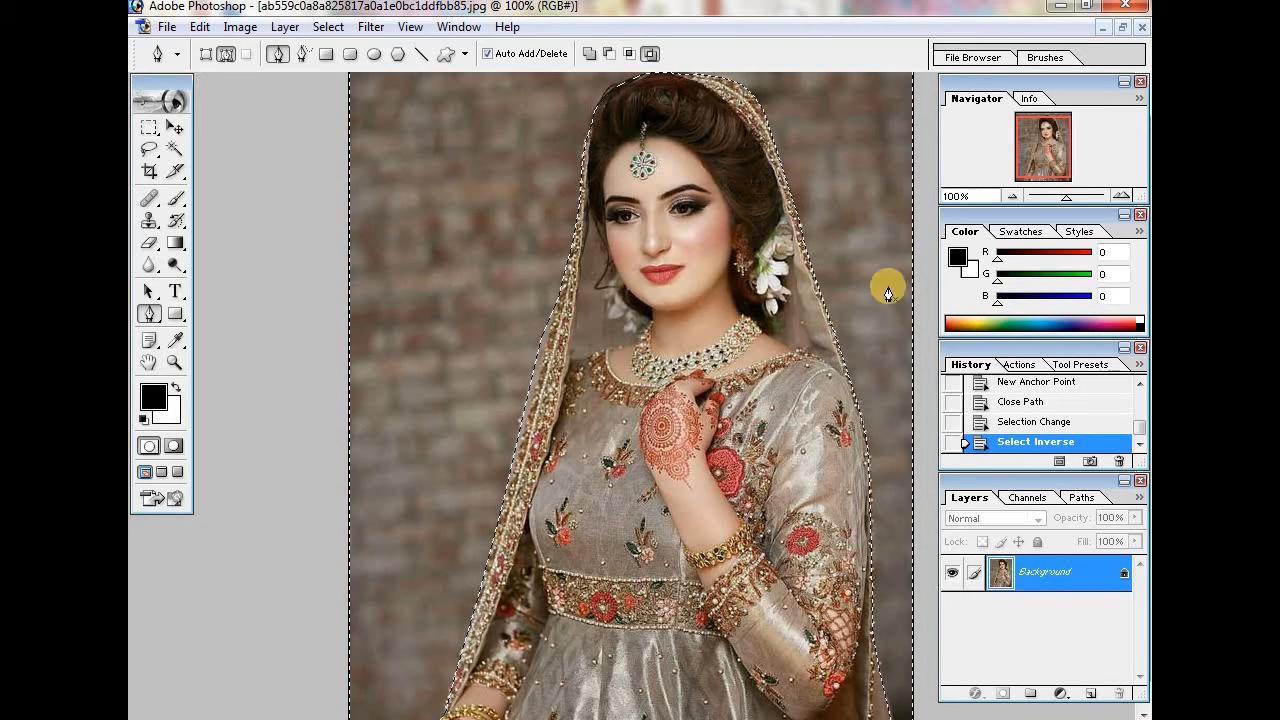
{"action": "scroll", "coordinate": [884, 305], "scroll_direction": "up", "scroll_amount": 1}
{"action": "key", "text": "Delete"}
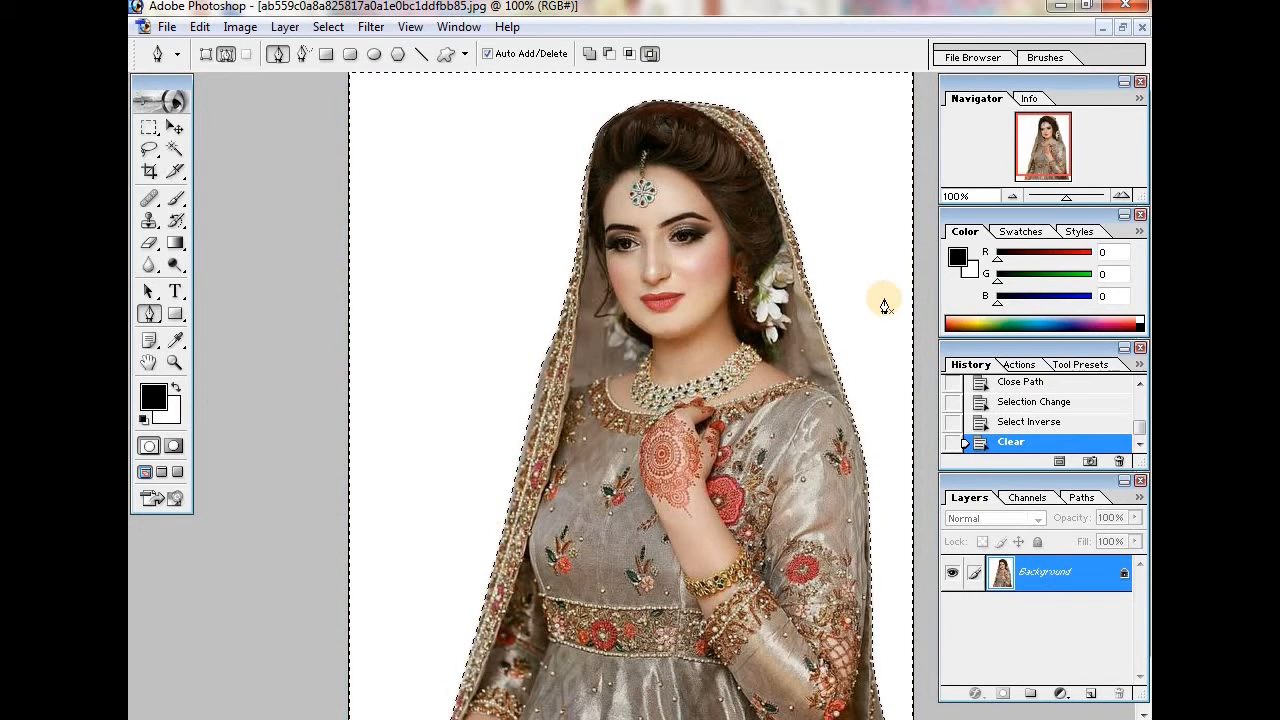
Convert the locked Background into the regular layer Layer 0 and clear the selected surroundings to transparency.
{"action": "scroll", "coordinate": [884, 305], "scroll_direction": "up", "scroll_amount": 1}
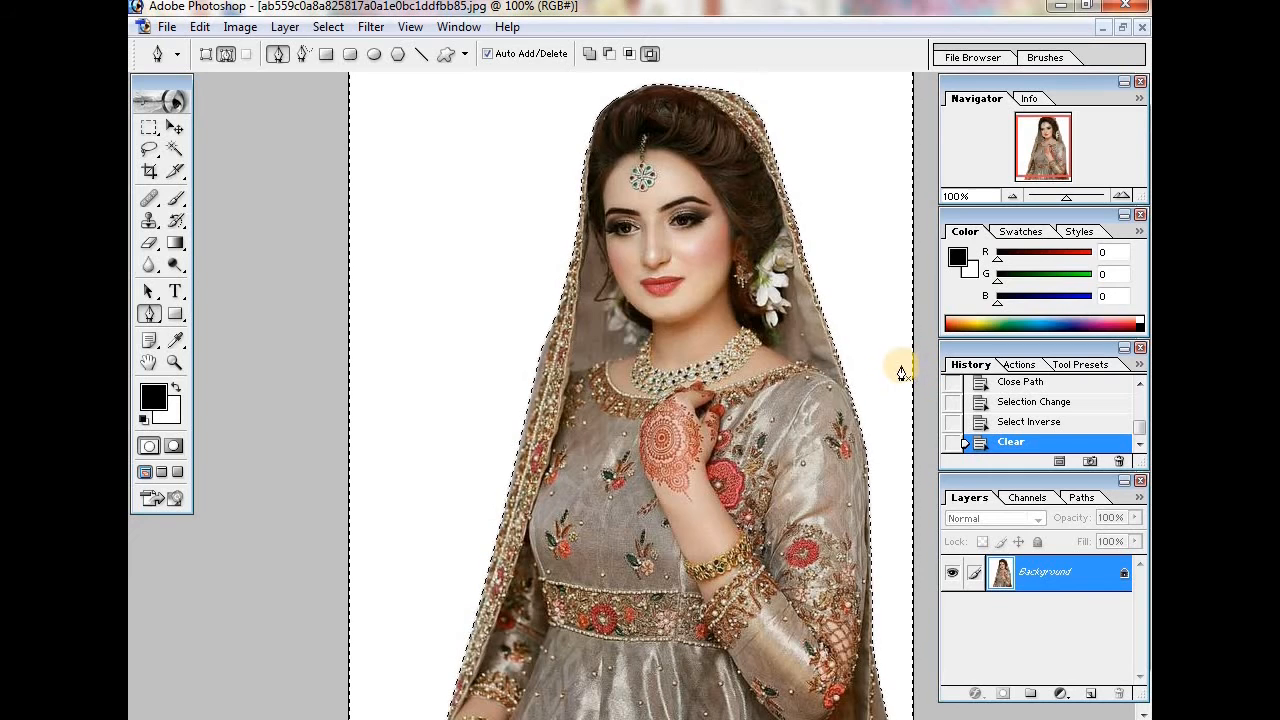
{"action": "double_click", "coordinate": [1110, 572]}
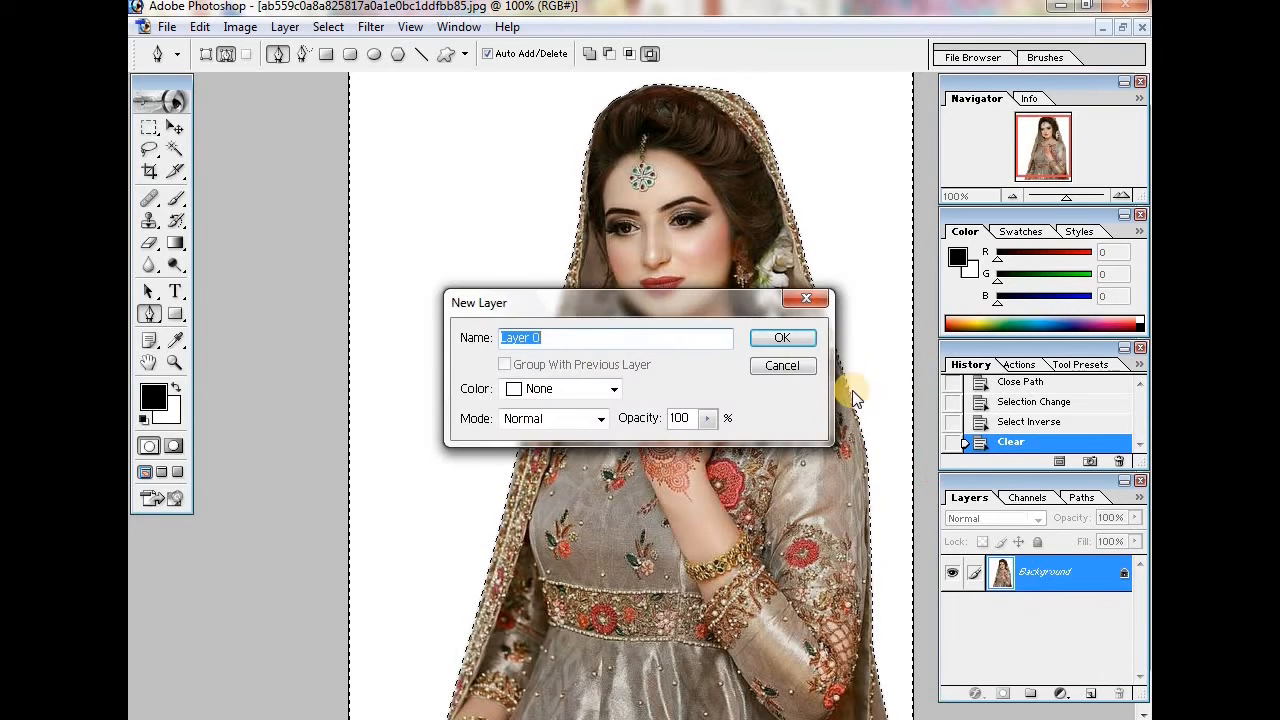
{"action": "left_click", "coordinate": [808, 337]}
{"action": "key", "text": "Delete"}
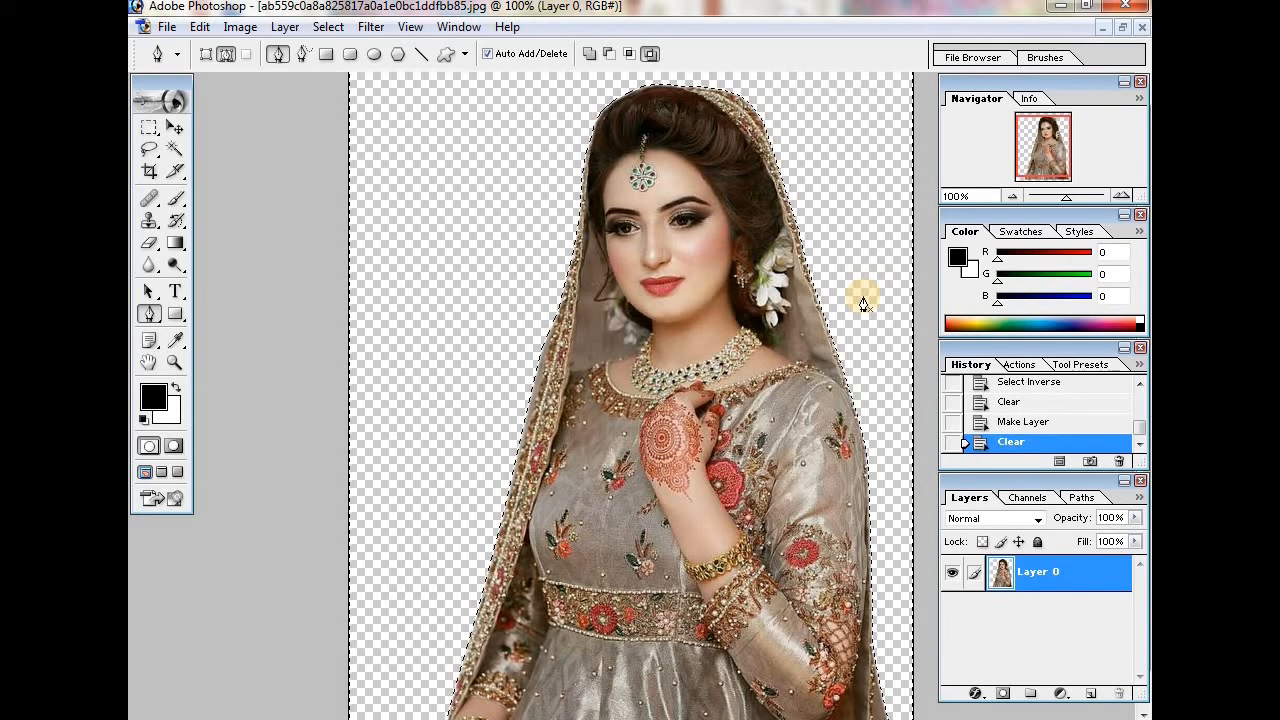
{"action": "scroll", "coordinate": [863, 300], "scroll_direction": "up", "scroll_amount": 1}
{"action": "scroll", "coordinate": [863, 302], "scroll_direction": "down", "scroll_amount": 2}
{"action": "scroll", "coordinate": [864, 304], "scroll_direction": "up", "scroll_amount": 2}
{"action": "scroll", "coordinate": [864, 304], "scroll_direction": "down", "scroll_amount": 2}
{"action": "scroll", "coordinate": [864, 304], "scroll_direction": "up", "scroll_amount": 2}
{"action": "scroll", "coordinate": [864, 304], "scroll_direction": "down", "scroll_amount": 1}
{"action": "scroll", "coordinate": [864, 304], "scroll_direction": "up", "scroll_amount": 1}
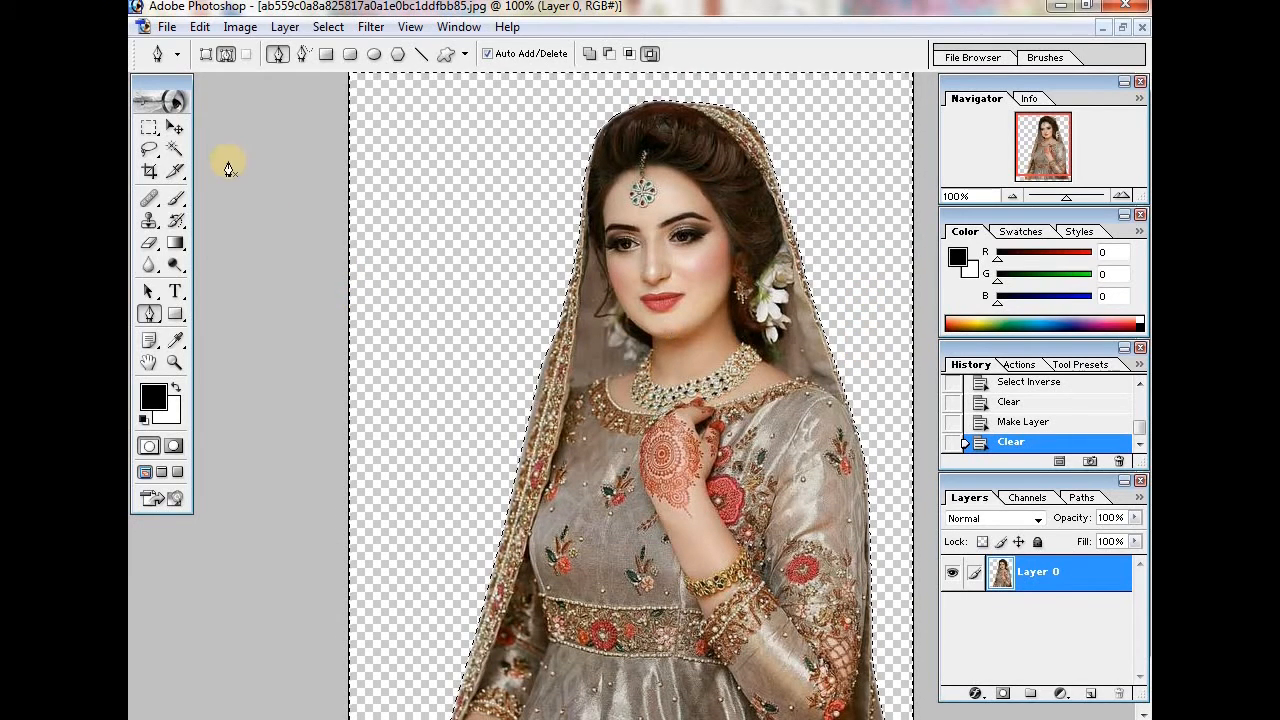
Switch from the Pen tool to the Move tool.
{"action": "left_click", "coordinate": [174, 127]}
{"action": "left_click", "coordinate": [422, 206]}
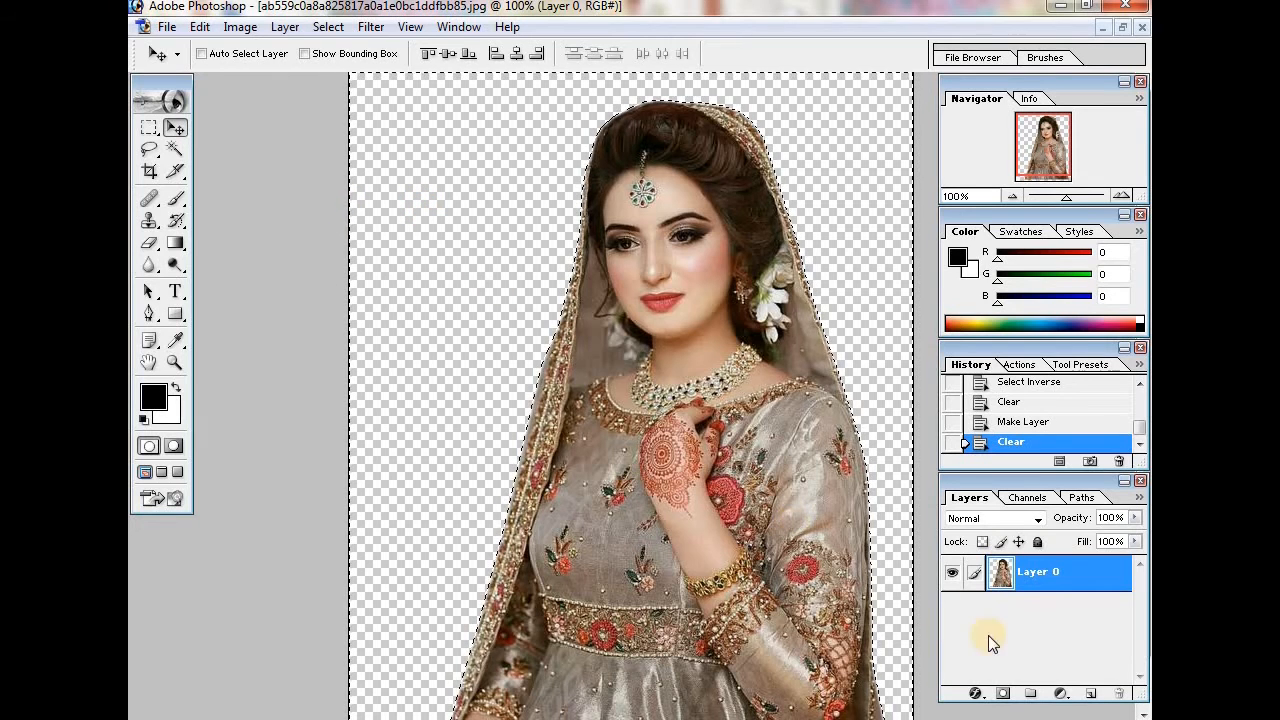
{"action": "double_click", "coordinate": [1004, 588]}
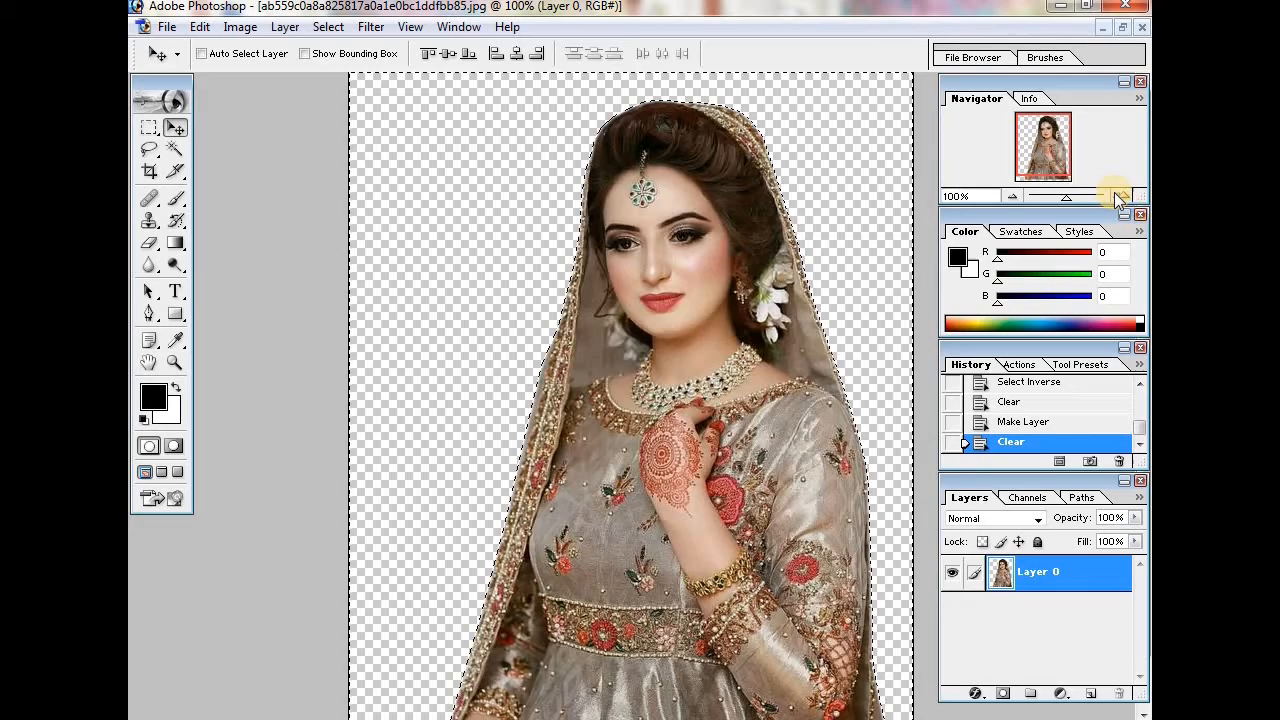
Inspect the cutout's edges at 300% around the veil, hair and sleeve, and return to the 100% view.
{"action": "key", "text": "ctrl+plus"}
{"action": "key", "text": "ctrl+plus"}
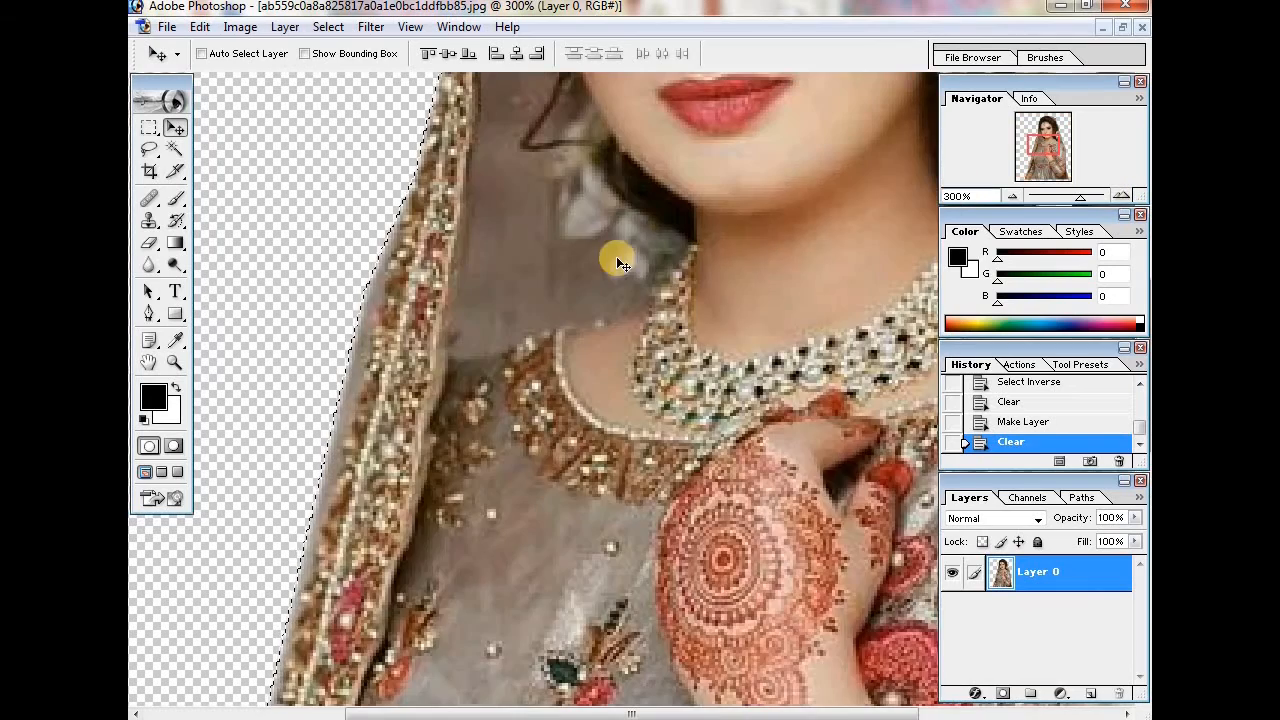
{"action": "scroll", "coordinate": [742, 237], "scroll_direction": "up", "scroll_amount": 10}
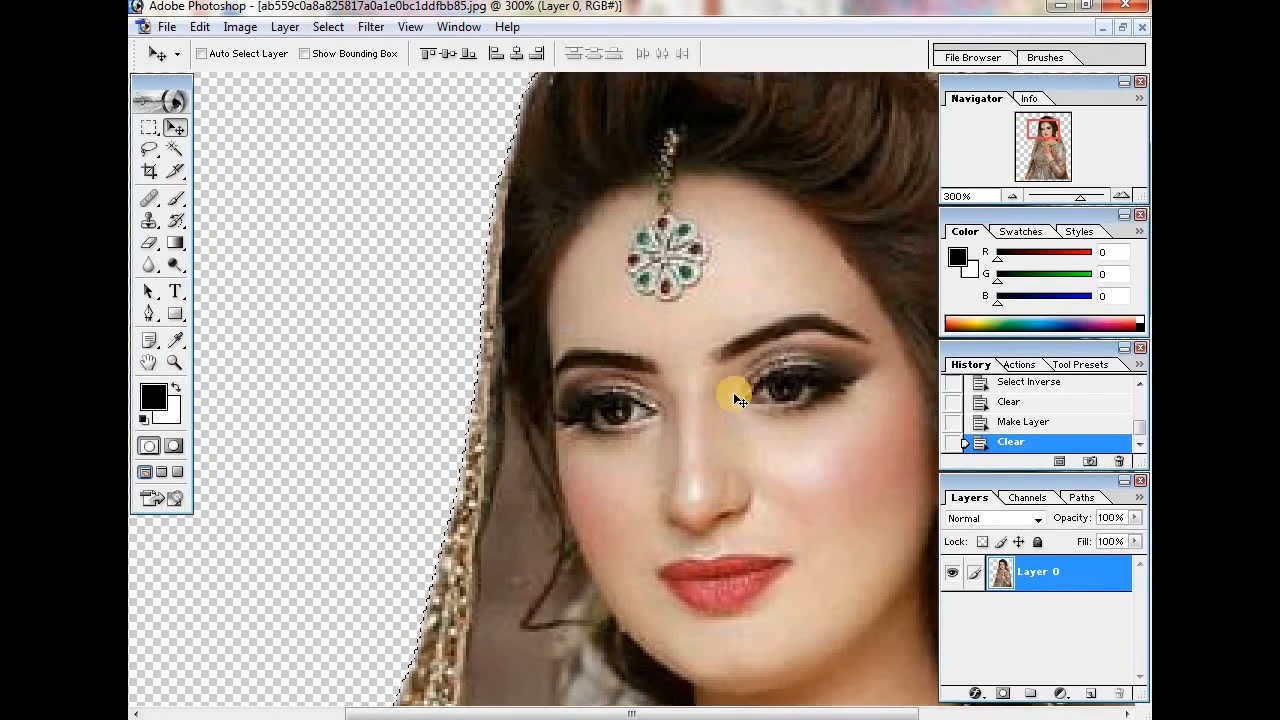
{"action": "scroll", "coordinate": [726, 409], "scroll_direction": "up", "scroll_amount": 2}
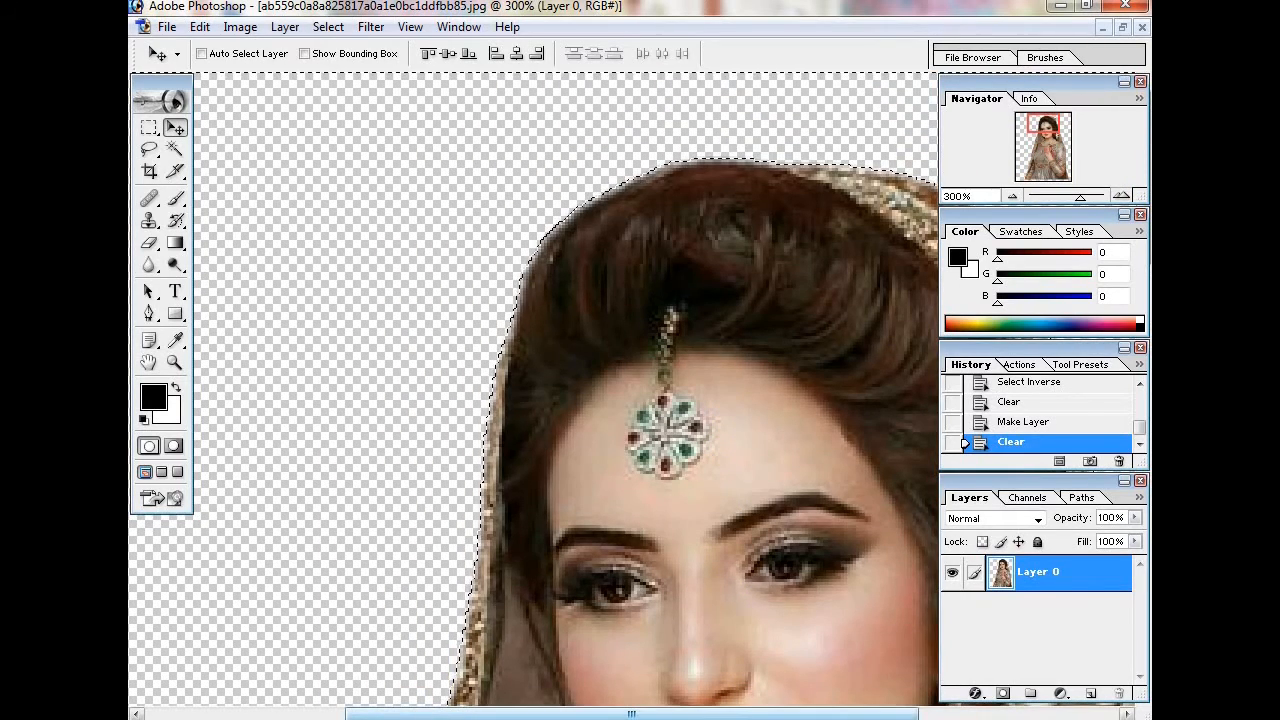
{"action": "left_click_drag", "start_coordinate": [425, 714], "coordinate": [625, 714]}
{"action": "scroll", "coordinate": [618, 645], "scroll_direction": "down", "scroll_amount": 10}
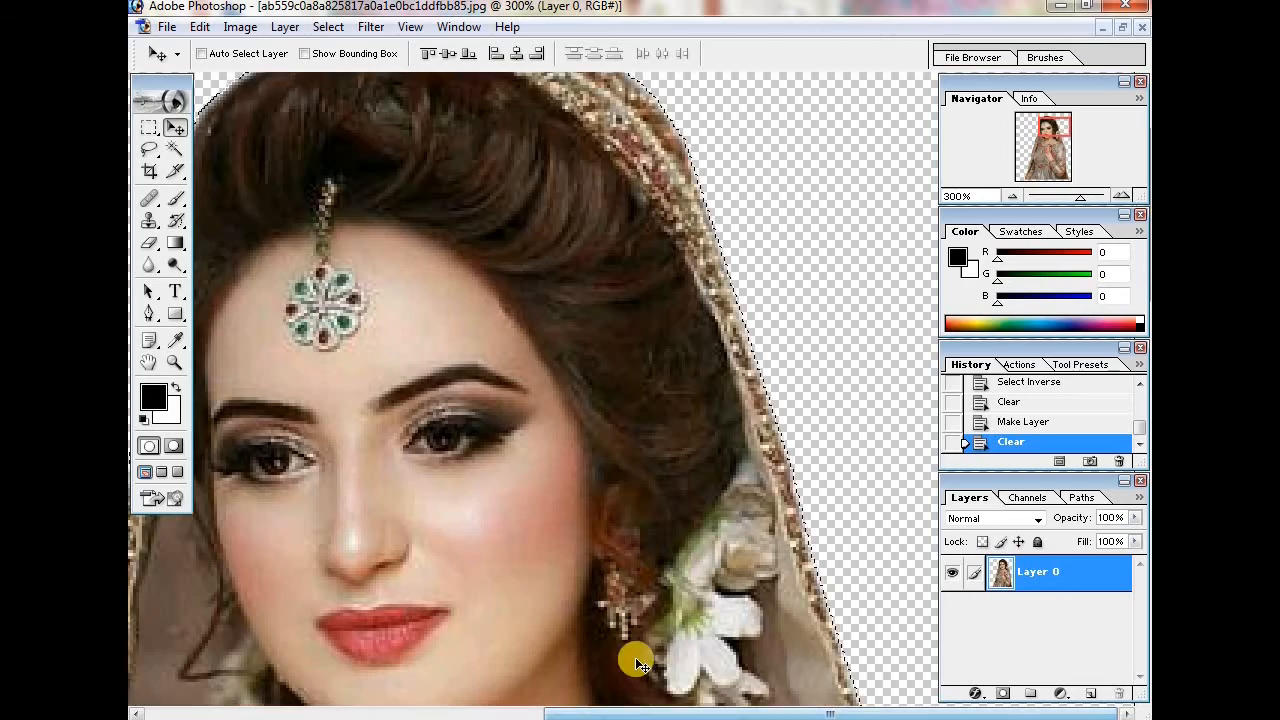
{"action": "scroll", "coordinate": [618, 645], "scroll_direction": "down", "scroll_amount": 15}
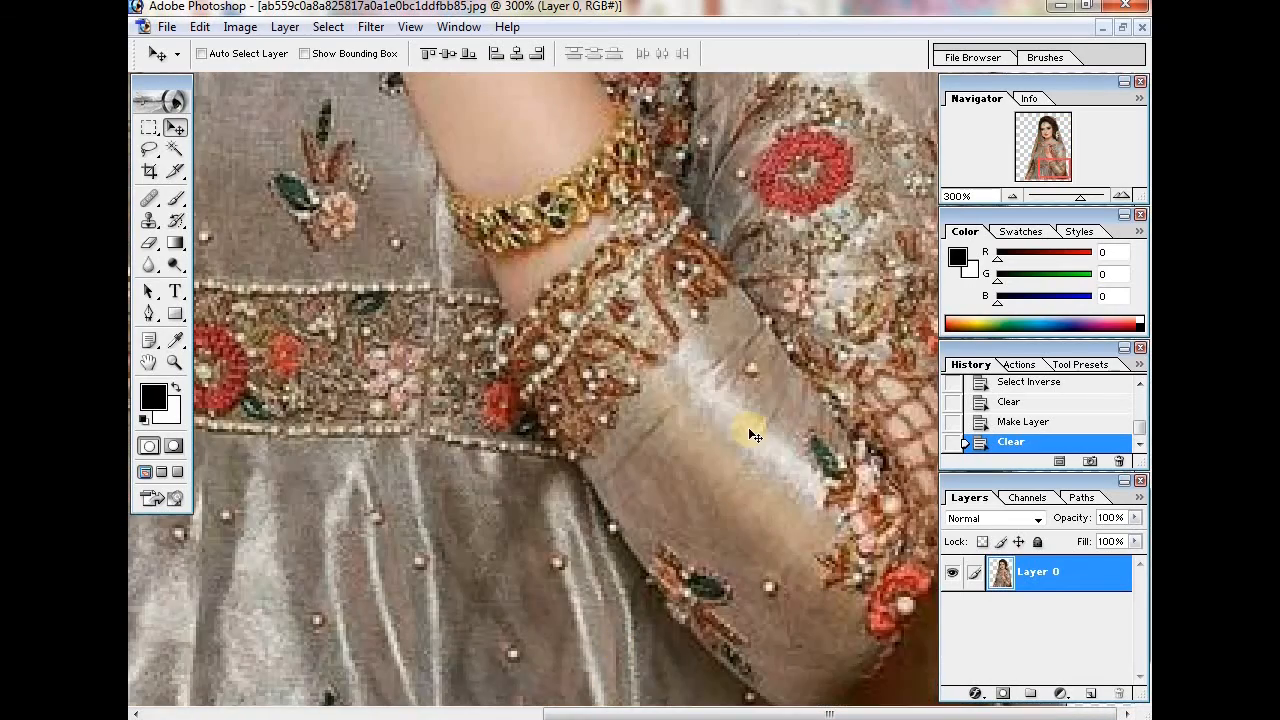
{"action": "left_click", "coordinate": [1016, 196]}
{"action": "left_click", "coordinate": [1016, 196]}
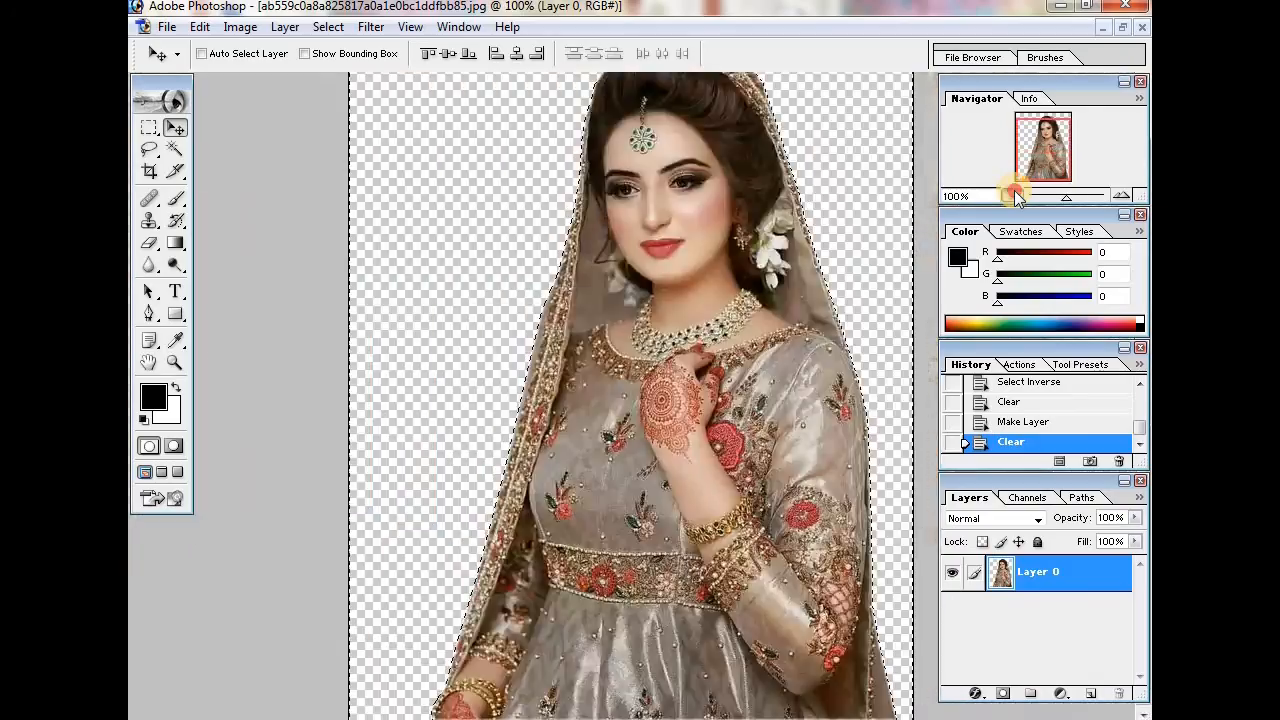
Save the bride cutout as a PNG copy in the root folder of drive E:, keeping the suggested file name.
{"action": "left_click", "coordinate": [1016, 196]}
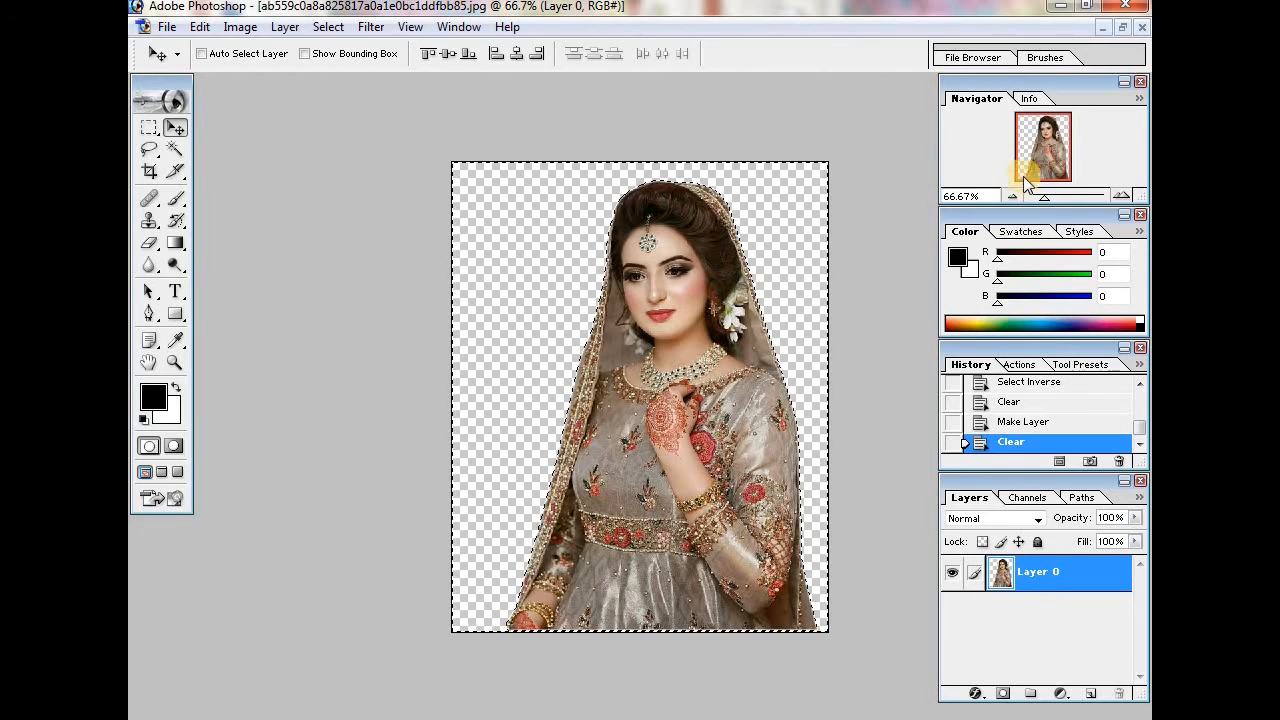
{"action": "left_click", "coordinate": [167, 30]}
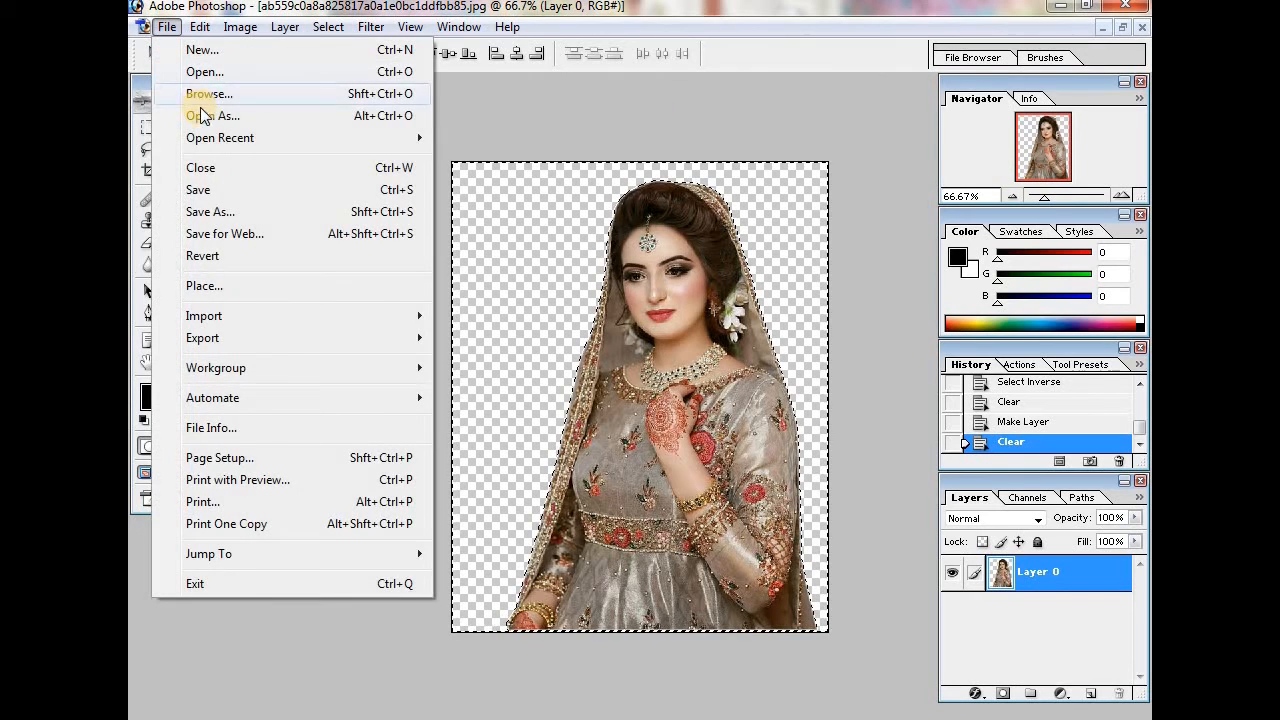
{"action": "left_click", "coordinate": [242, 187]}
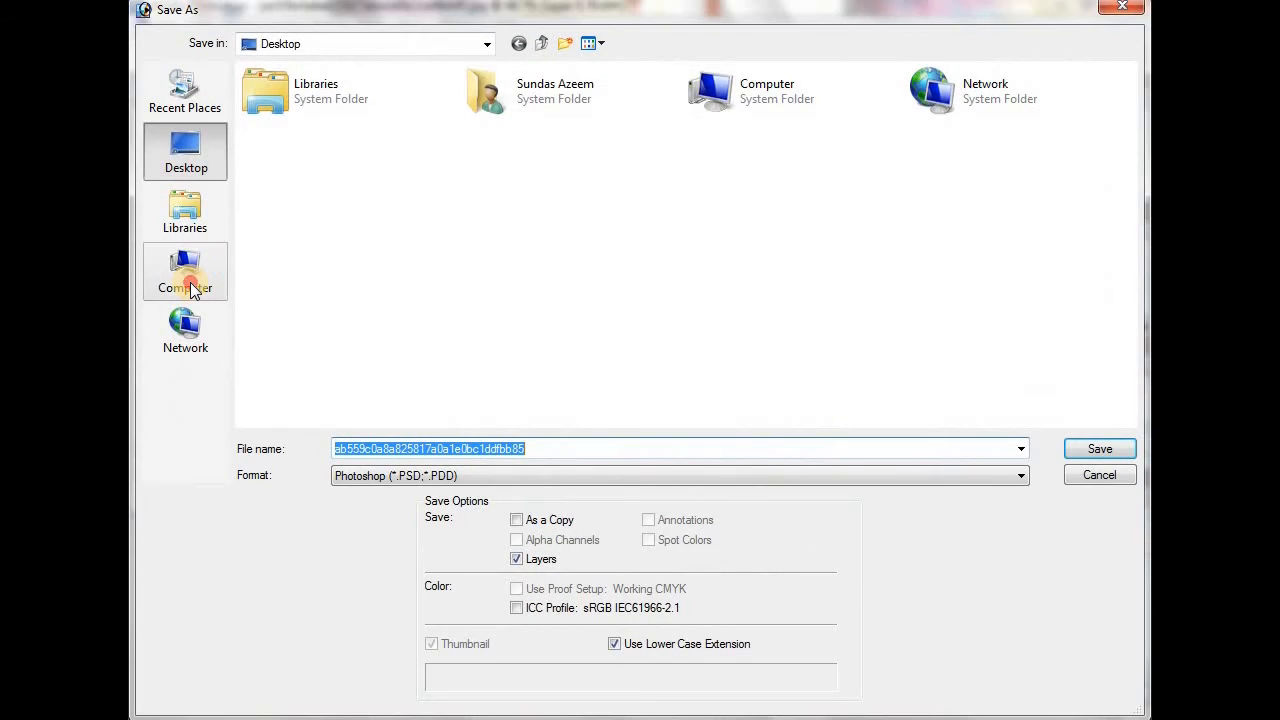
{"action": "left_click", "coordinate": [189, 277]}
{"action": "double_click", "coordinate": [733, 120]}
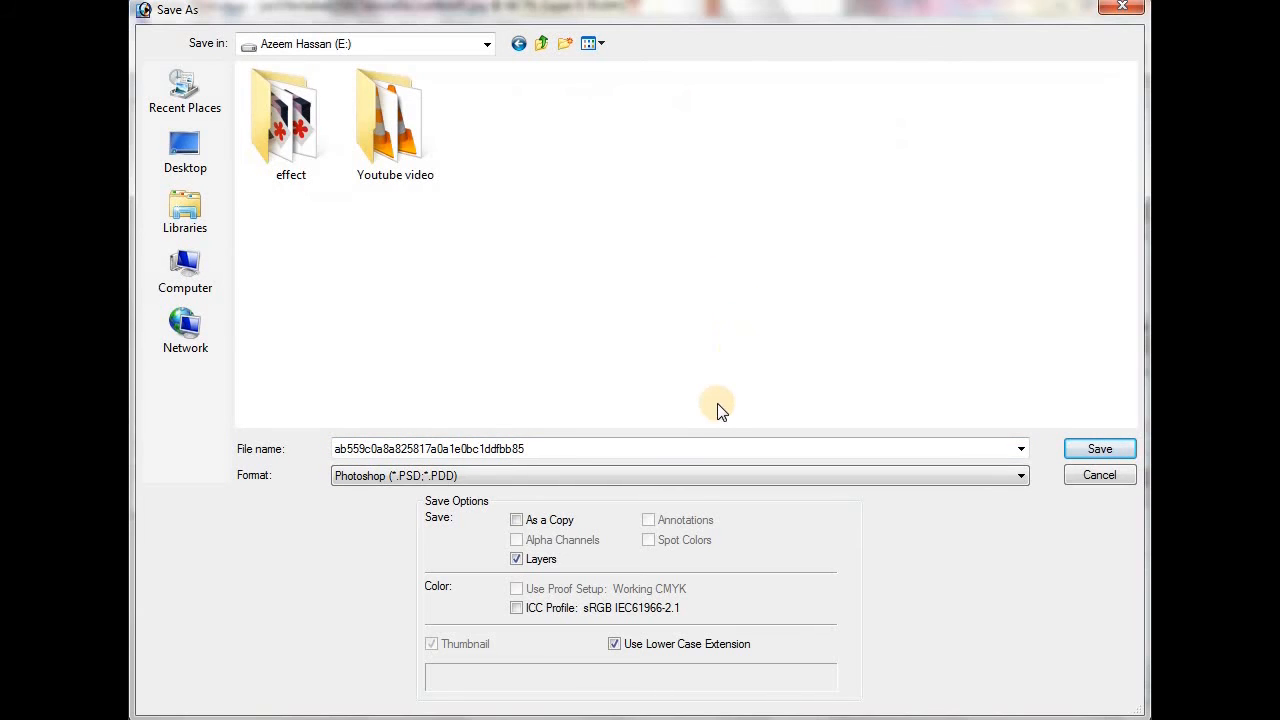
{"action": "left_click", "coordinate": [683, 480]}
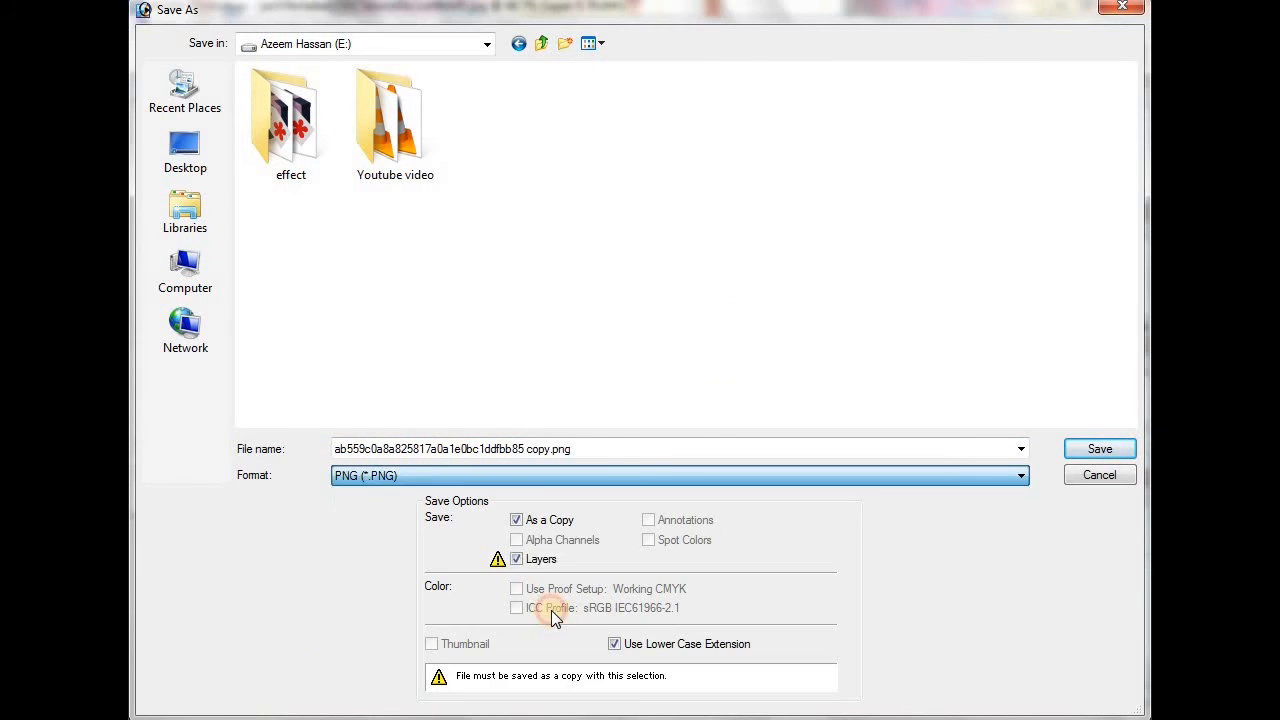
{"action": "left_click", "coordinate": [549, 637]}
{"action": "key", "text": "Return"}
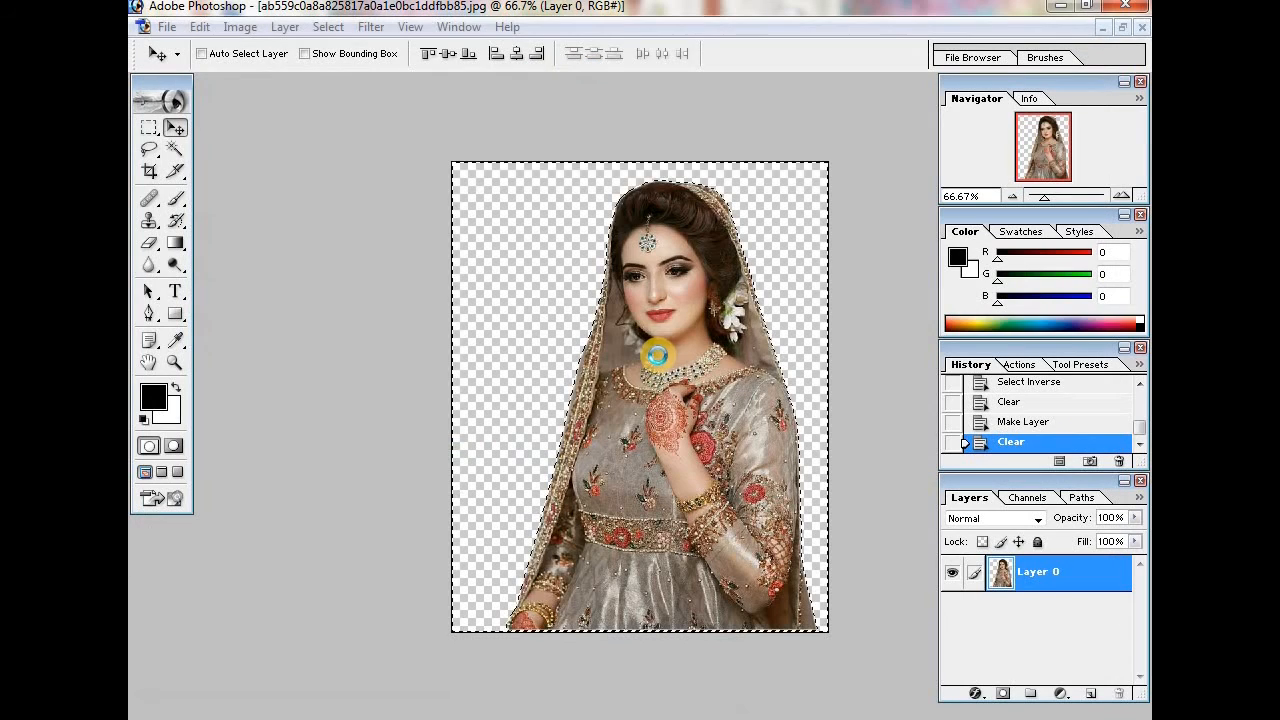